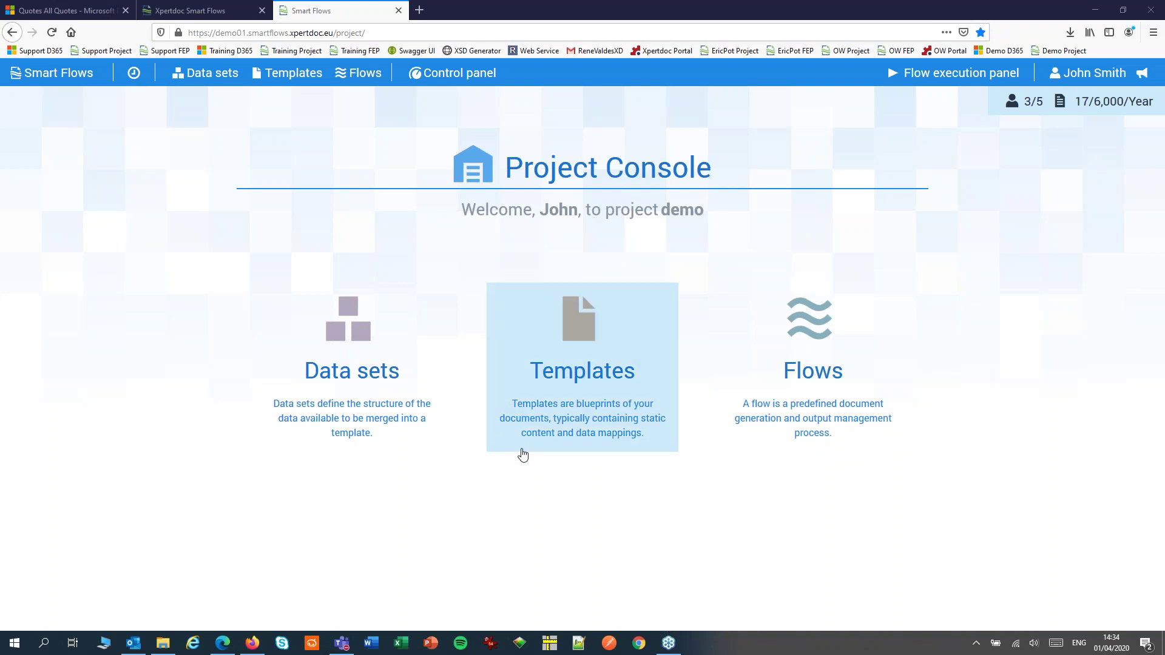
Step: Go from the Project Console to the Data sets page listing Quote Data Set and Quote Test Drive
{"action": "left_click", "coordinate": [345, 395]}
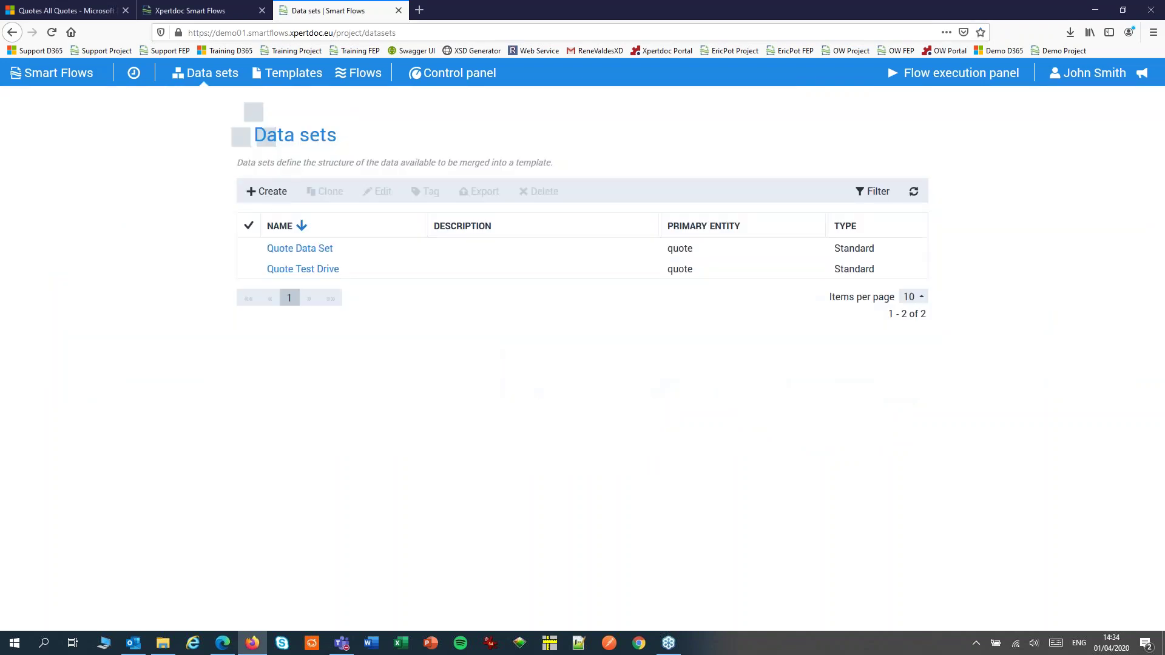
Step: Create a standard data set named 'First data set' with Quote as primary entity
{"action": "left_click", "coordinate": [272, 191]}
{"action": "type", "text": "First data set"}
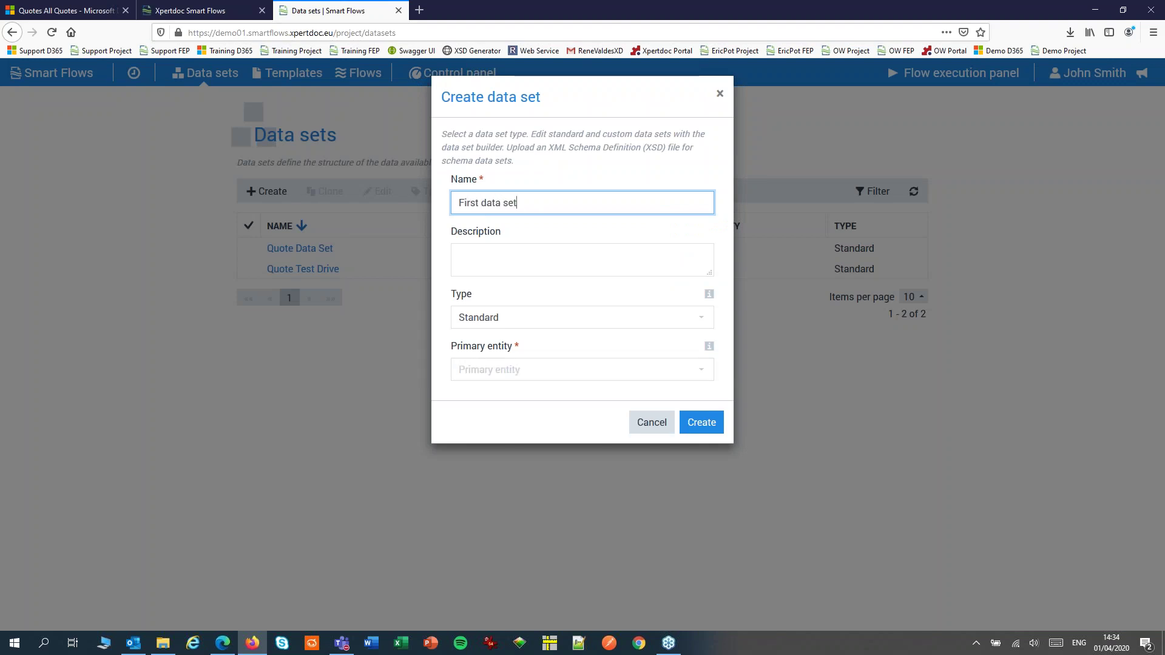
{"action": "left_click", "coordinate": [490, 371]}
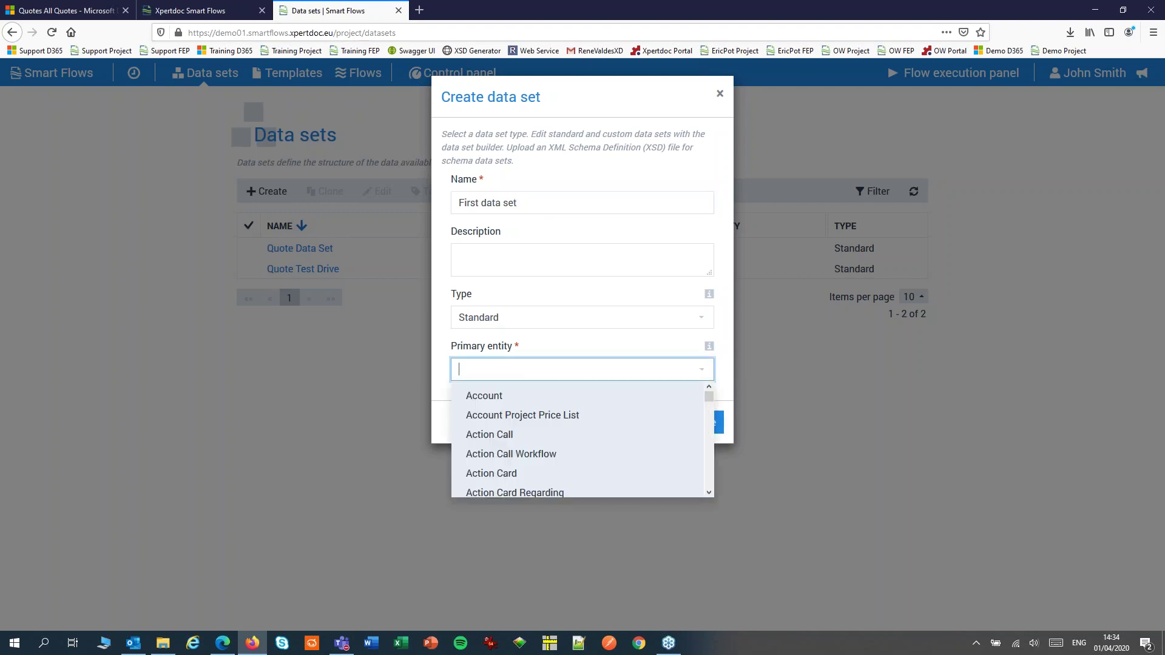
{"action": "type", "text": "quote"}
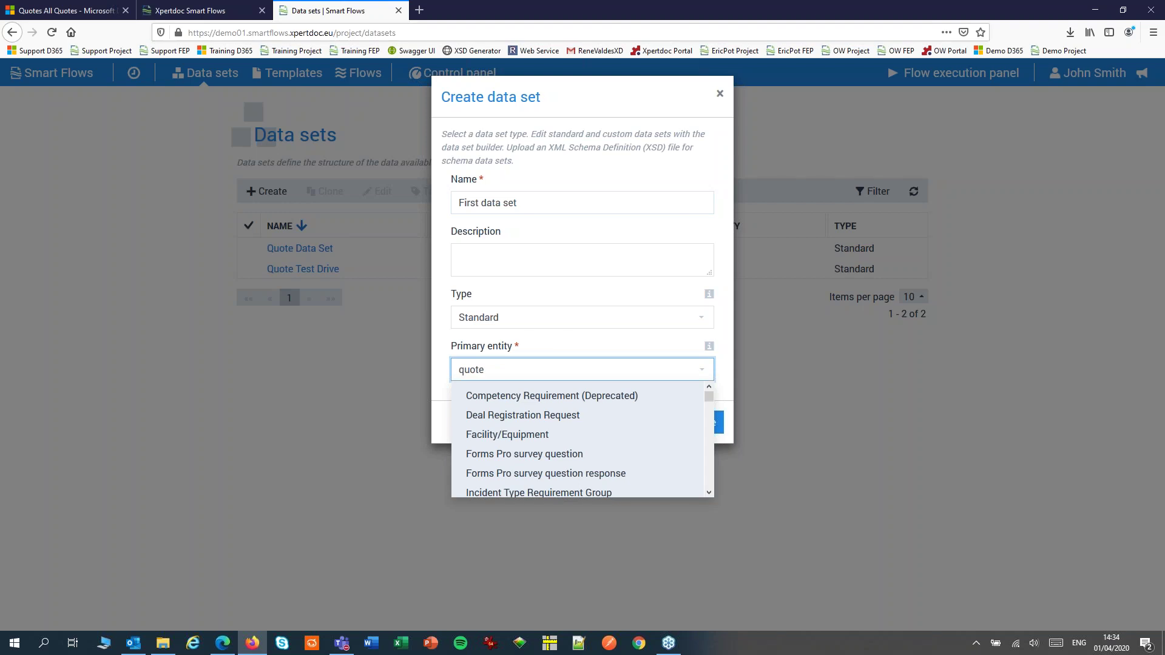
{"action": "left_click", "coordinate": [479, 398]}
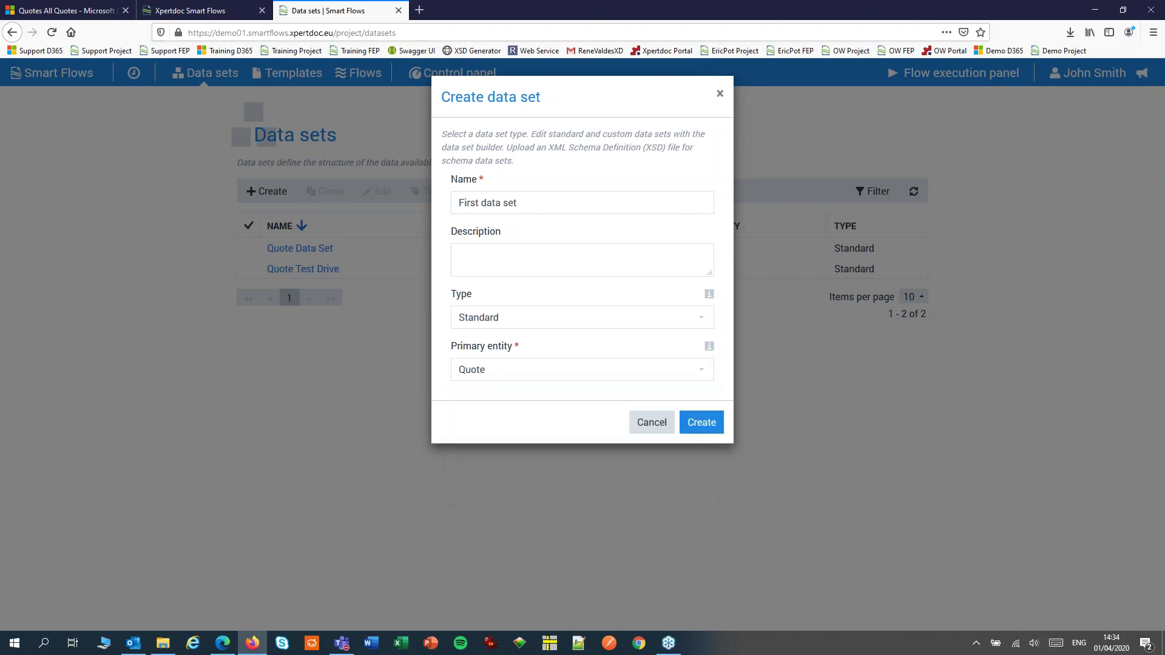
{"action": "left_click", "coordinate": [700, 423]}
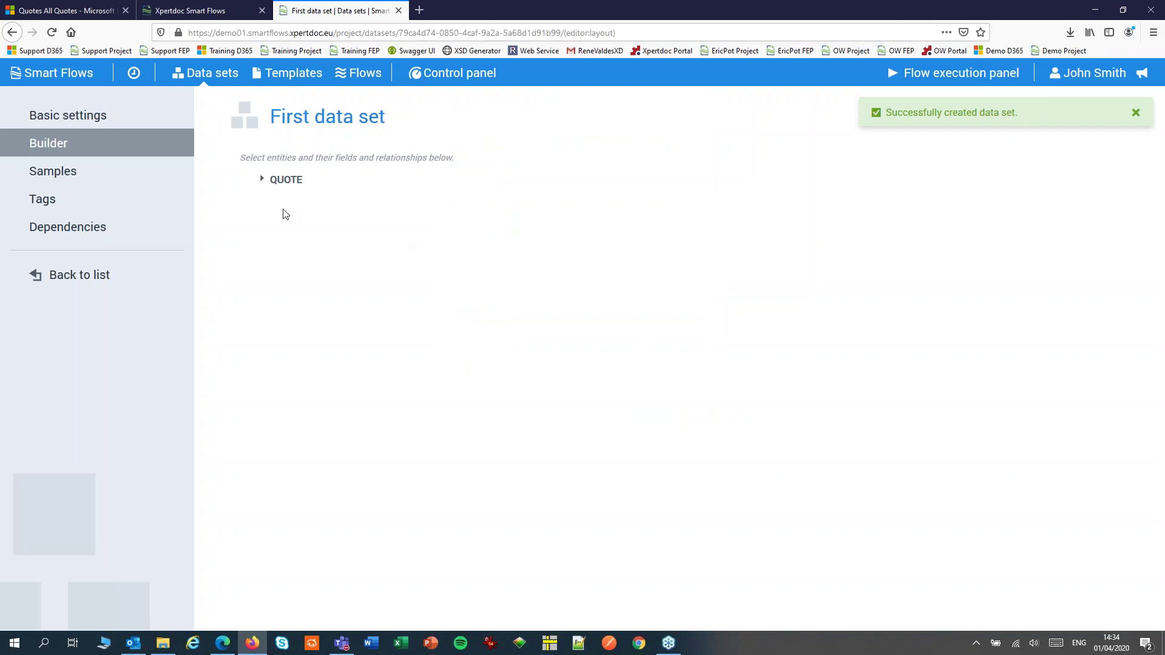
Step: Select all regular Quote fields in First data set, then list Quote's N:1 relations
{"action": "left_click", "coordinate": [265, 182]}
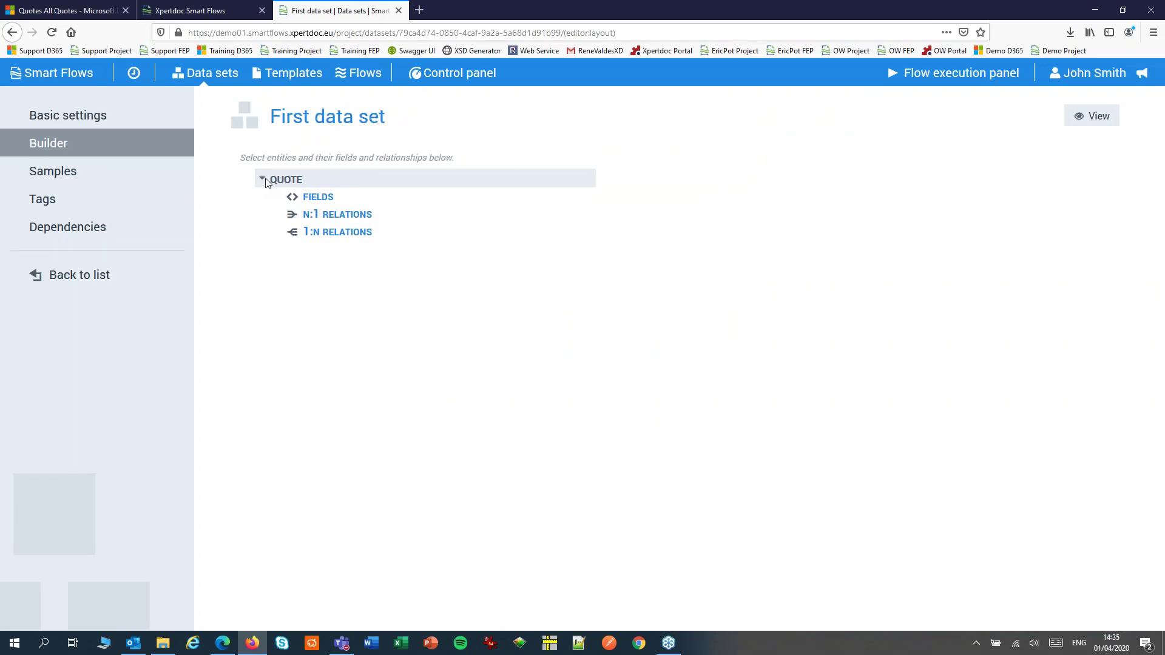
{"action": "left_click", "coordinate": [316, 198]}
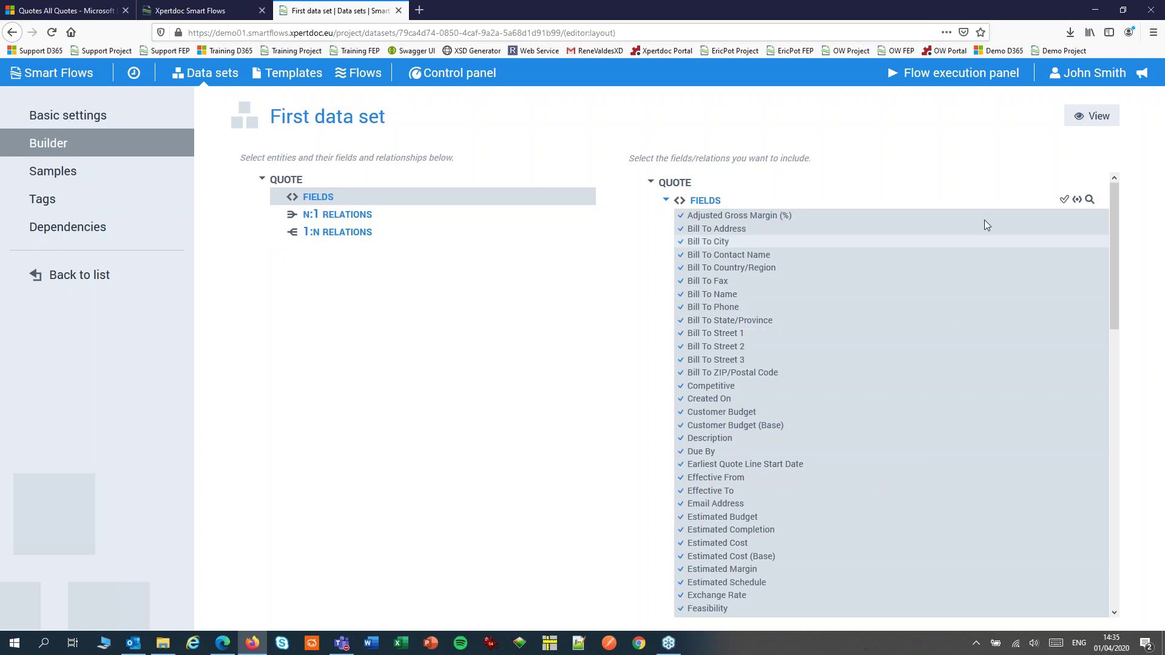
{"action": "left_click", "coordinate": [1065, 201]}
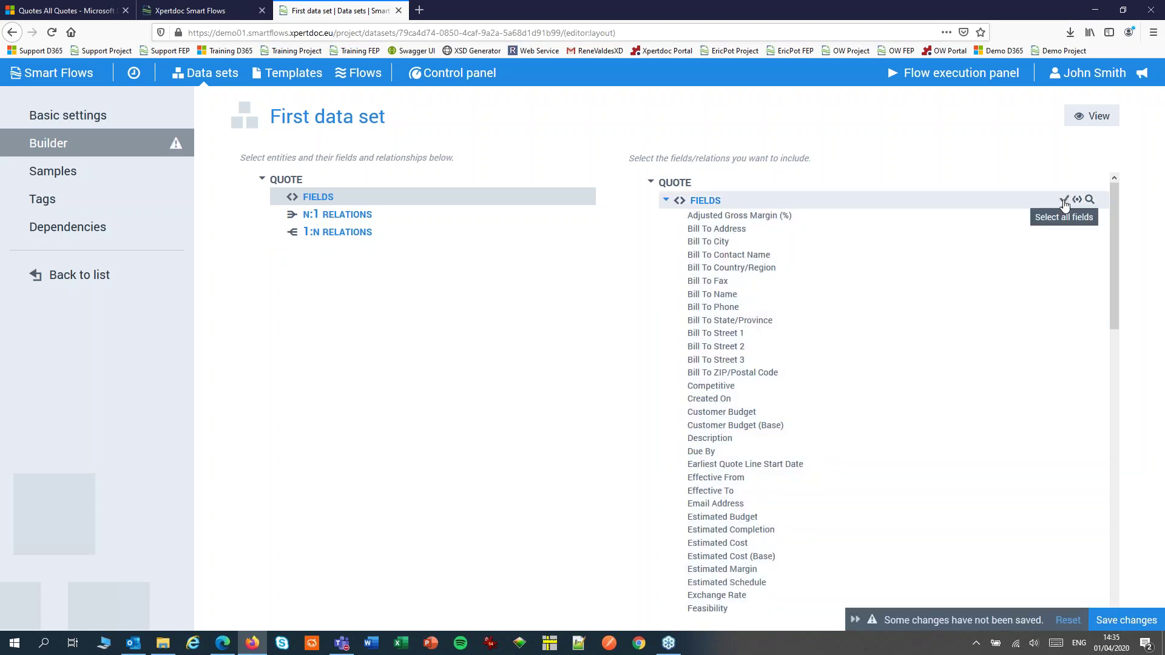
{"action": "left_click", "coordinate": [1064, 201]}
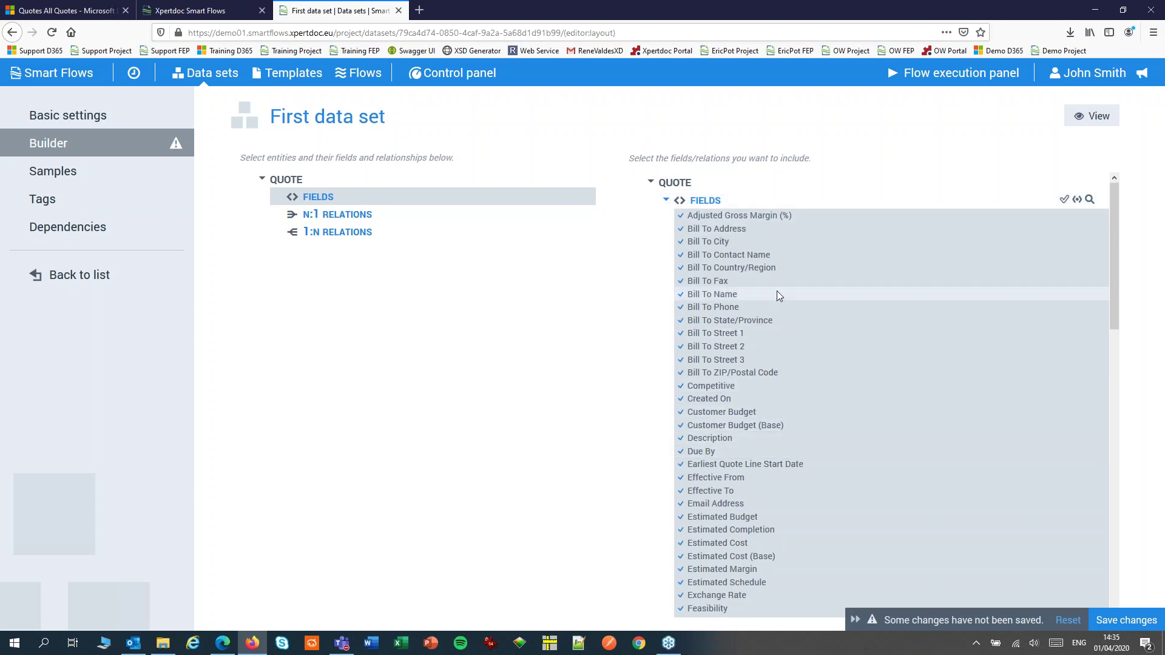
{"action": "left_click", "coordinate": [1076, 199]}
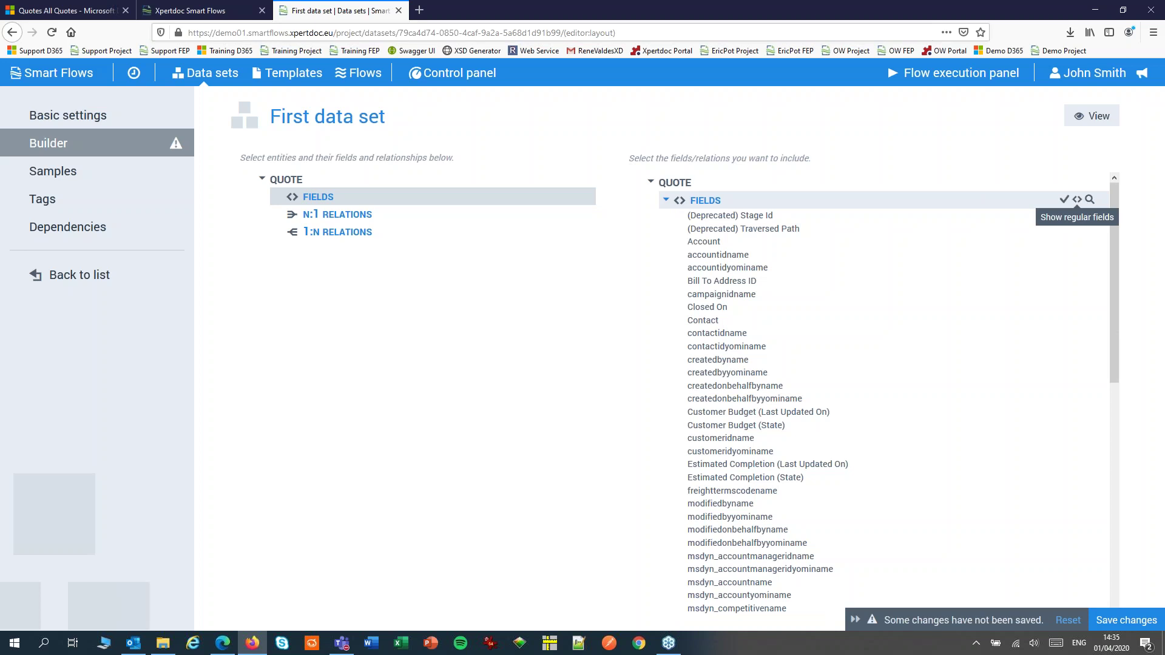
{"action": "left_click", "coordinate": [1077, 200]}
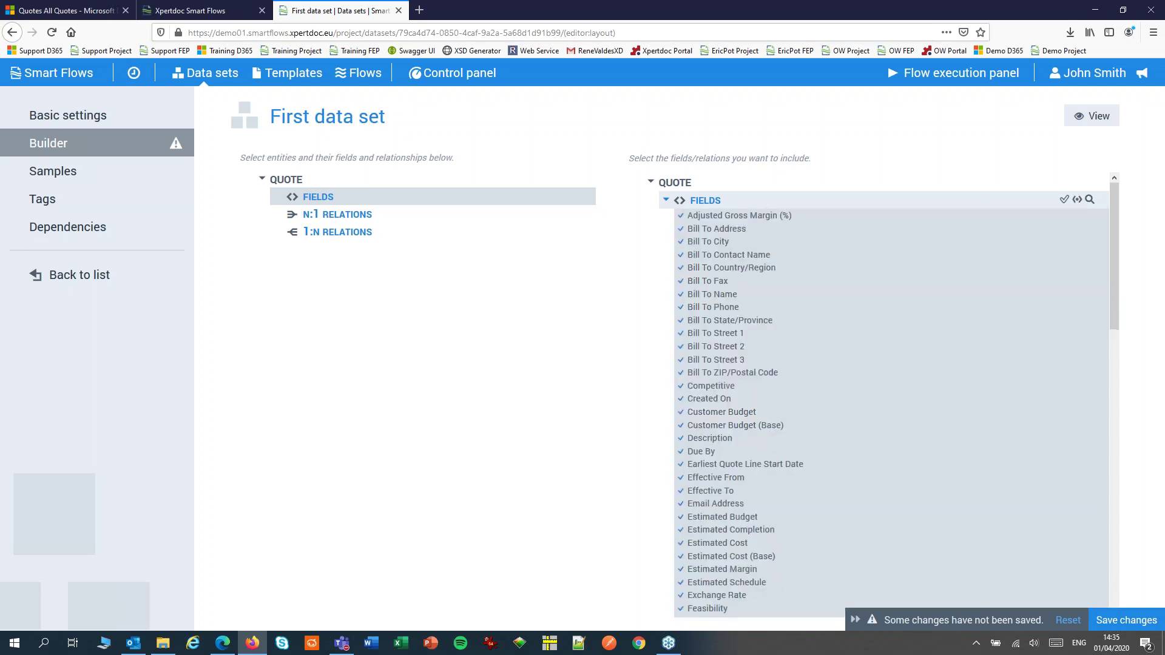
{"action": "left_click", "coordinate": [357, 218]}
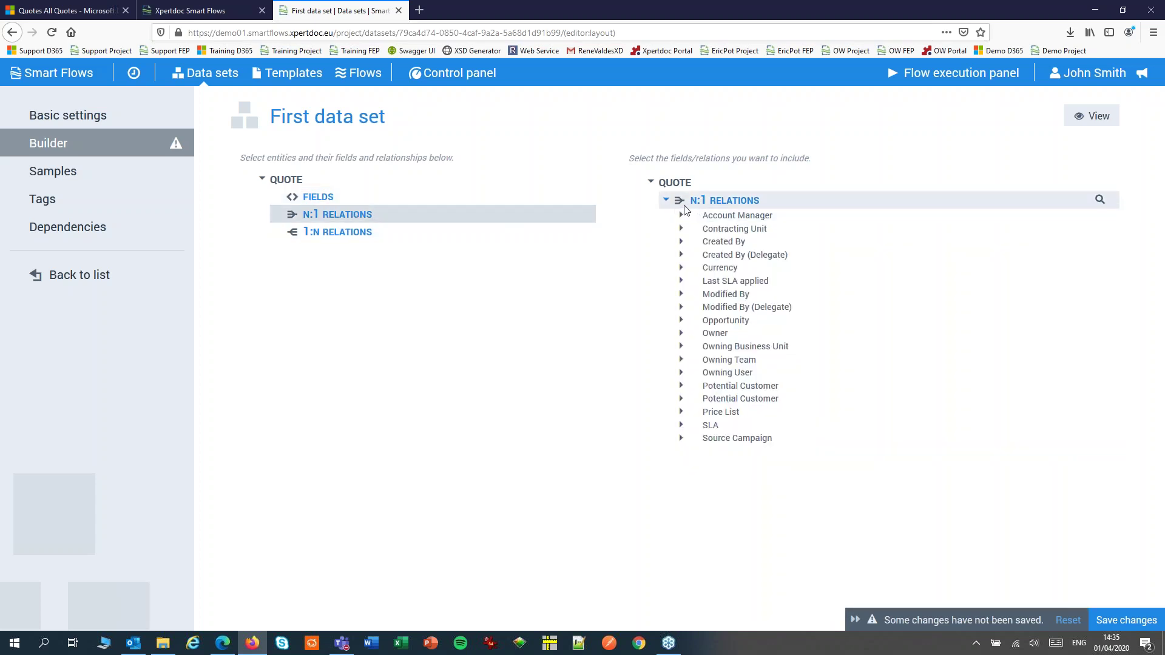
Step: Add Quote's Opportunity, Owner (User) and Potential Customer (Account) relations to the data set
{"action": "left_click", "coordinate": [682, 321]}
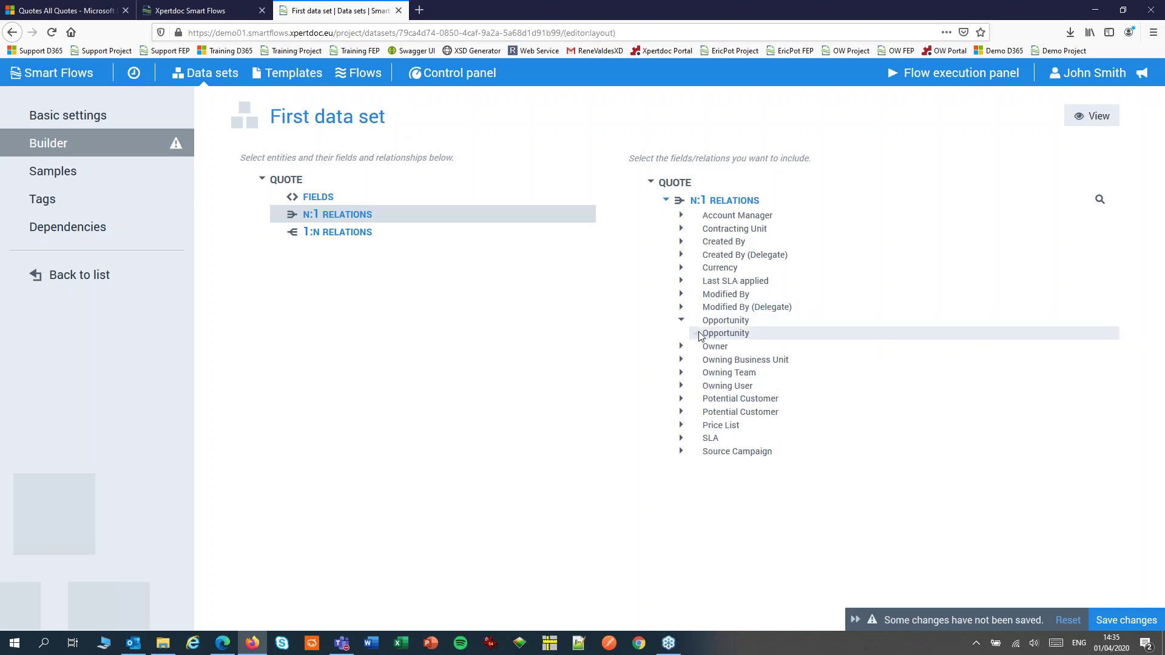
{"action": "left_click", "coordinate": [701, 335]}
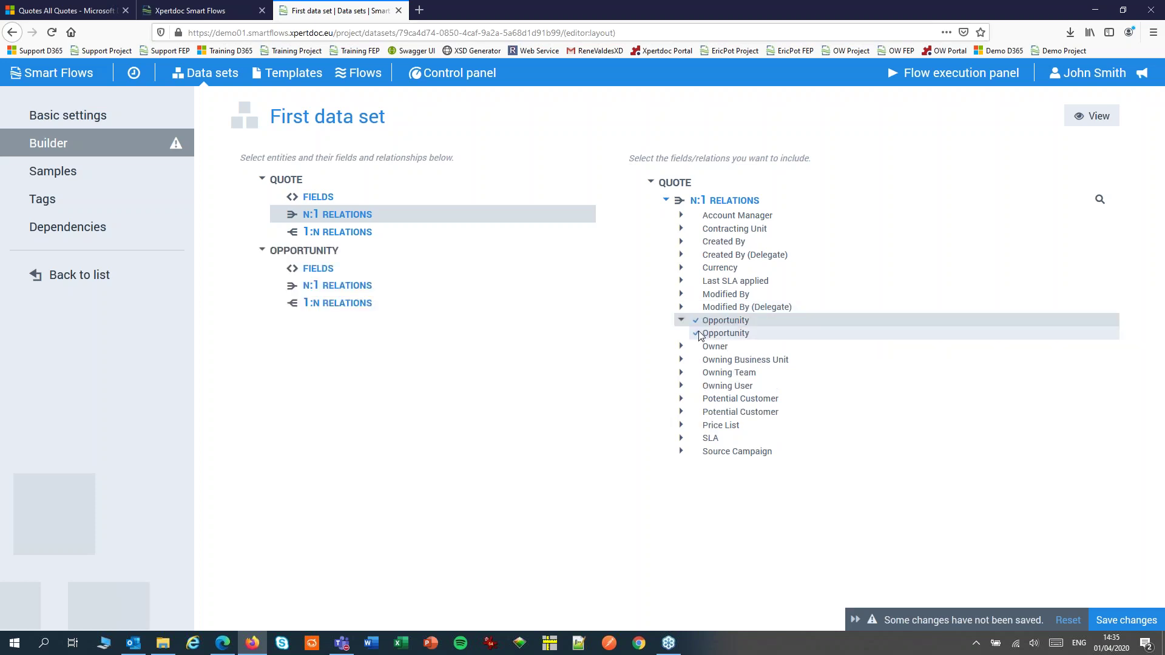
{"action": "left_click", "coordinate": [682, 347]}
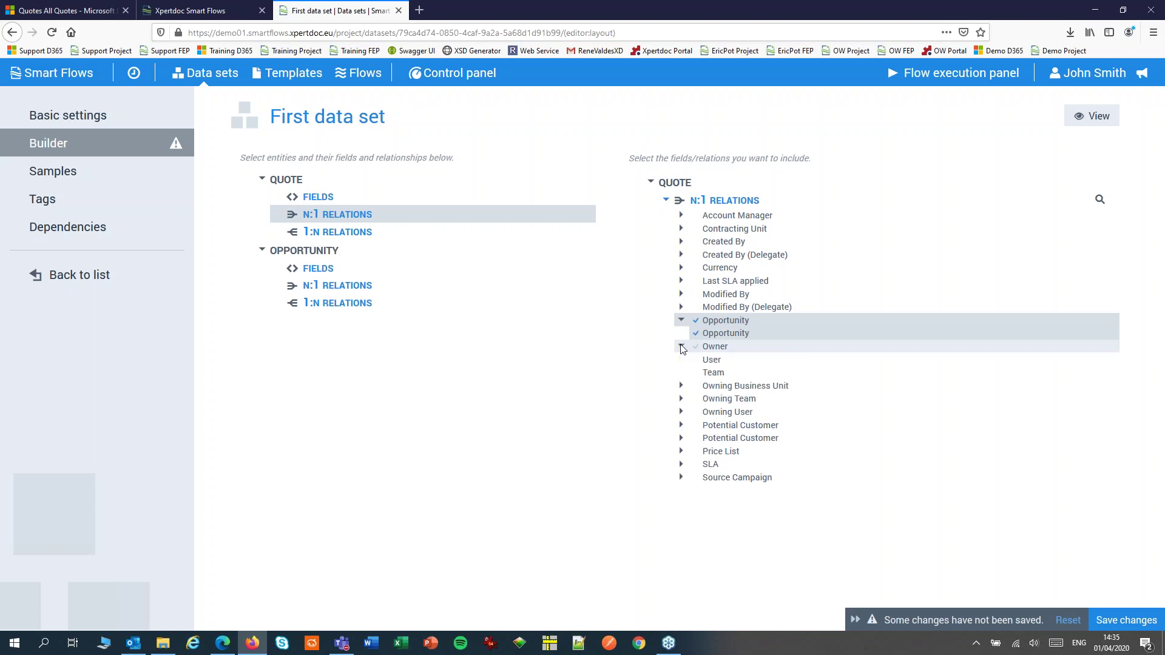
{"action": "left_click", "coordinate": [696, 361]}
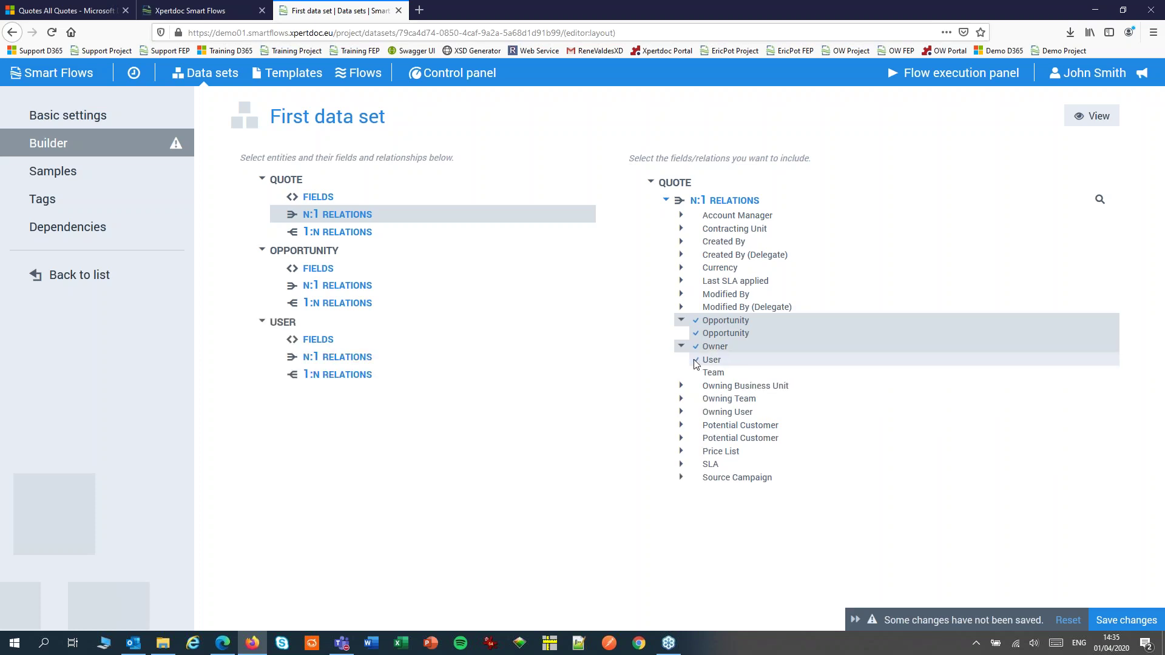
{"action": "left_click", "coordinate": [680, 425]}
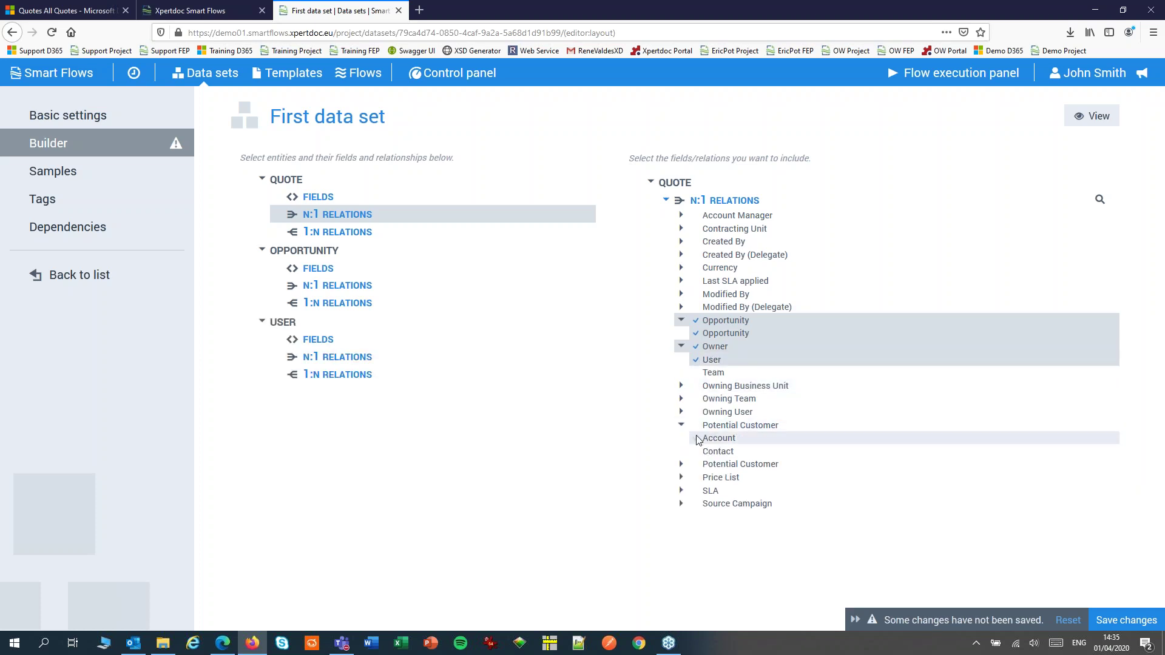
{"action": "left_click", "coordinate": [697, 438]}
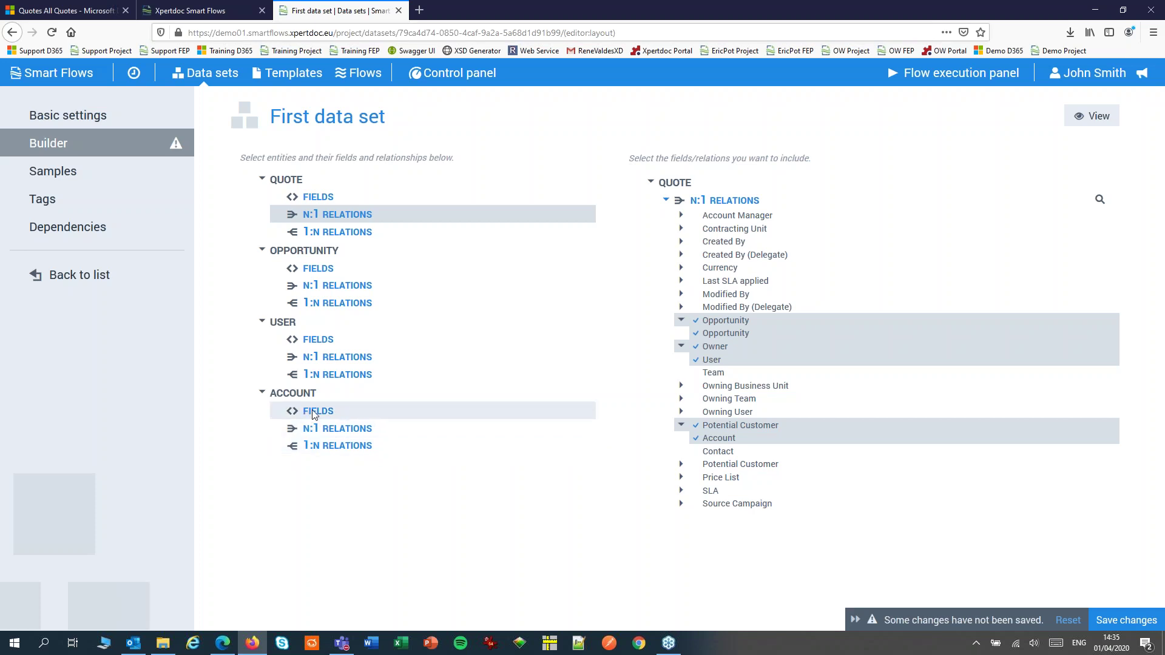
Step: Add the Account's Primary Contact (Contact) relation to the data set
{"action": "left_click", "coordinate": [323, 430]}
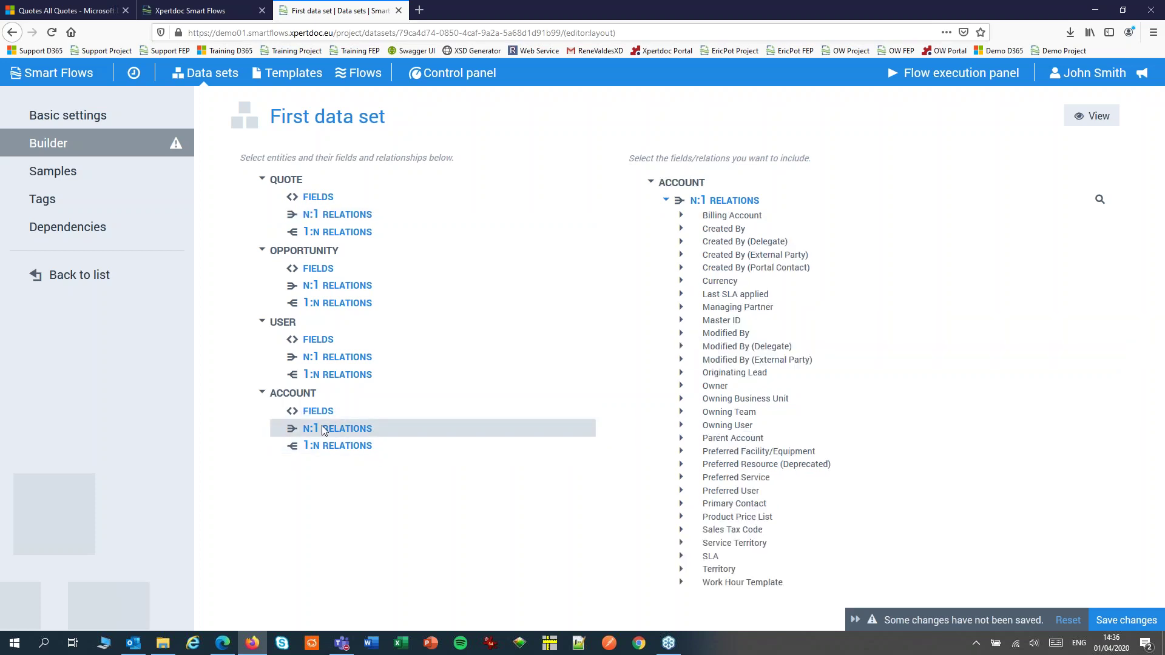
{"action": "left_click", "coordinate": [681, 503]}
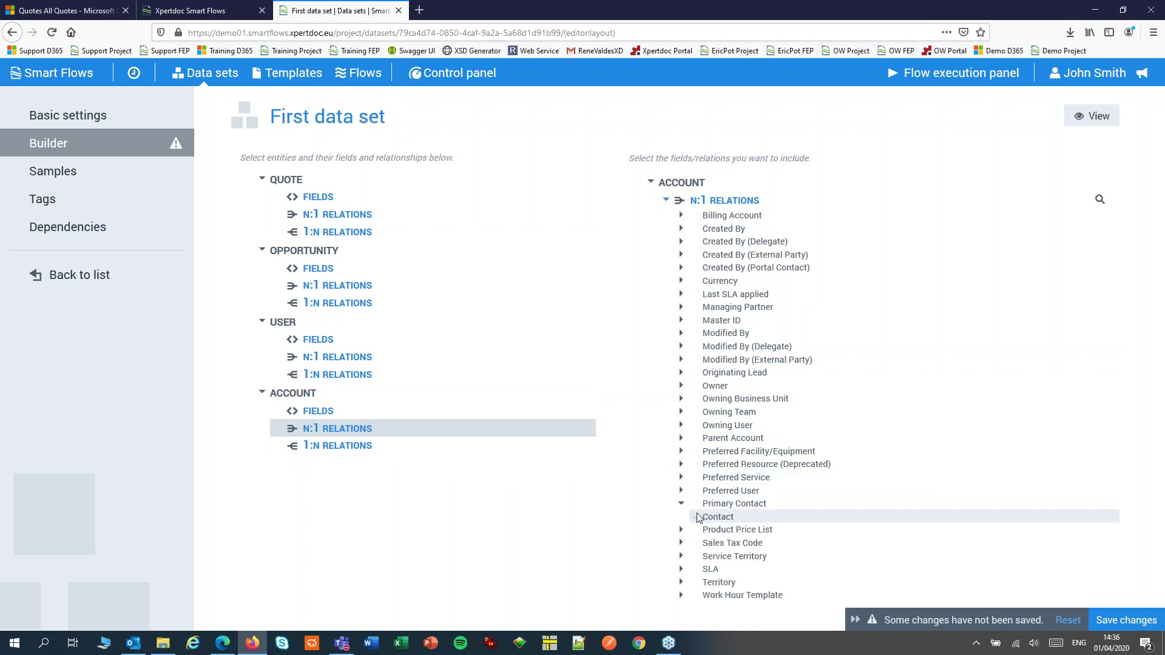
{"action": "left_click", "coordinate": [697, 517]}
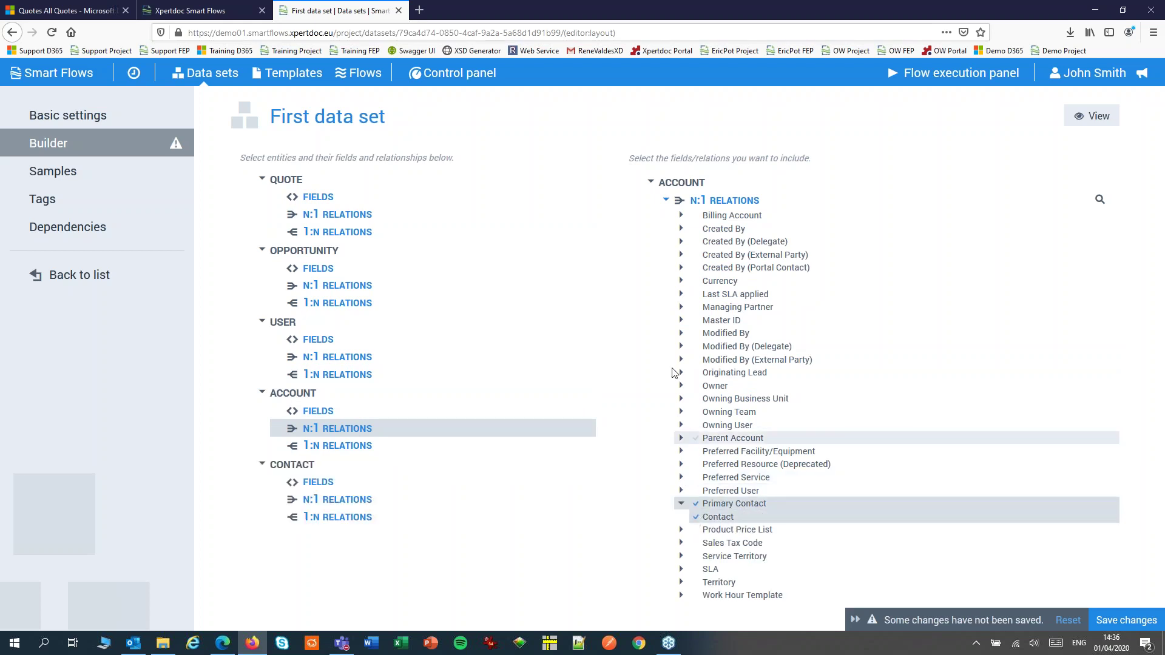
Step: Add the Quote Line relation with its Existing Product lookup, then save First data set
{"action": "left_click", "coordinate": [312, 234]}
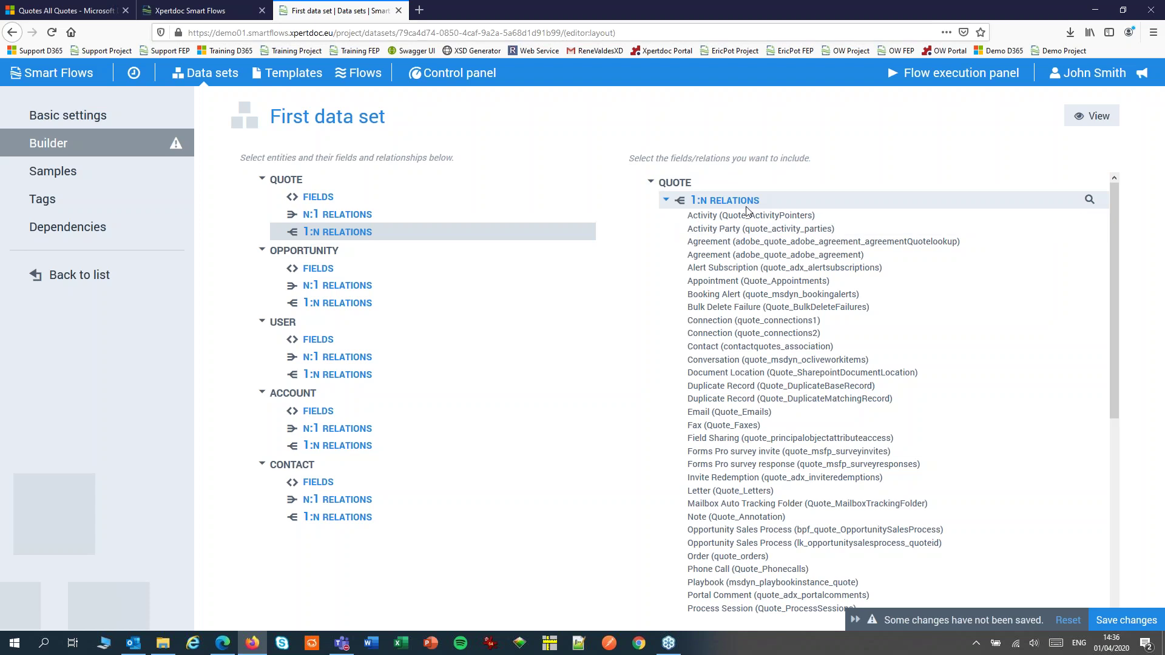
{"action": "scroll", "coordinate": [746, 210], "scroll_direction": "down", "scroll_amount": 5}
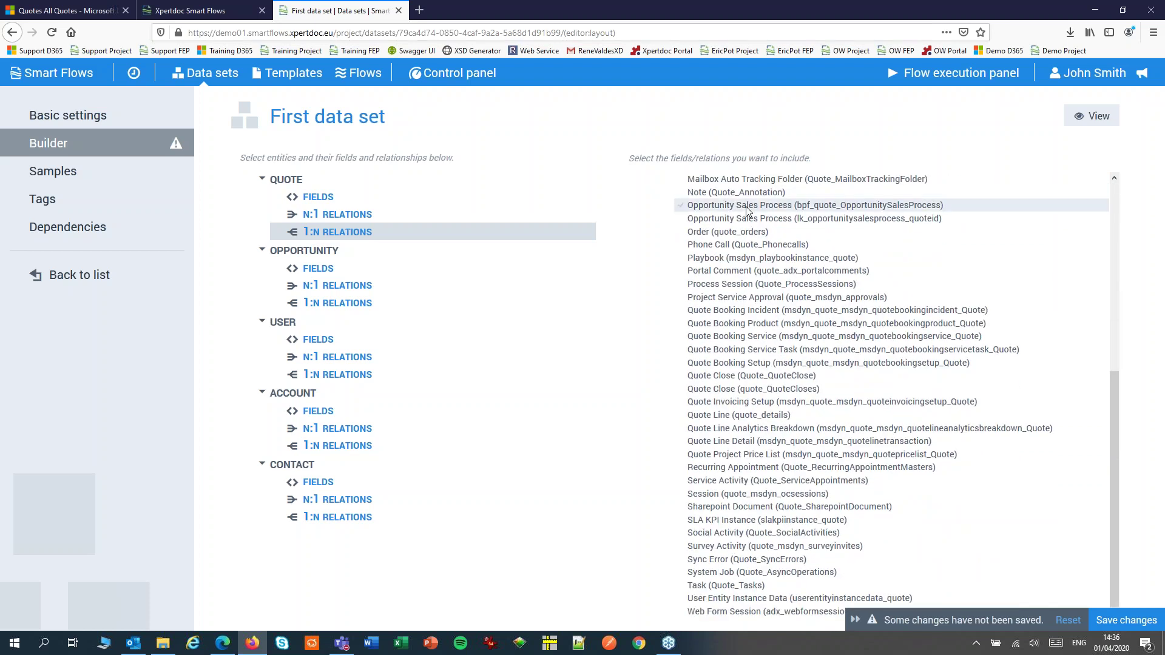
{"action": "left_click", "coordinate": [680, 417]}
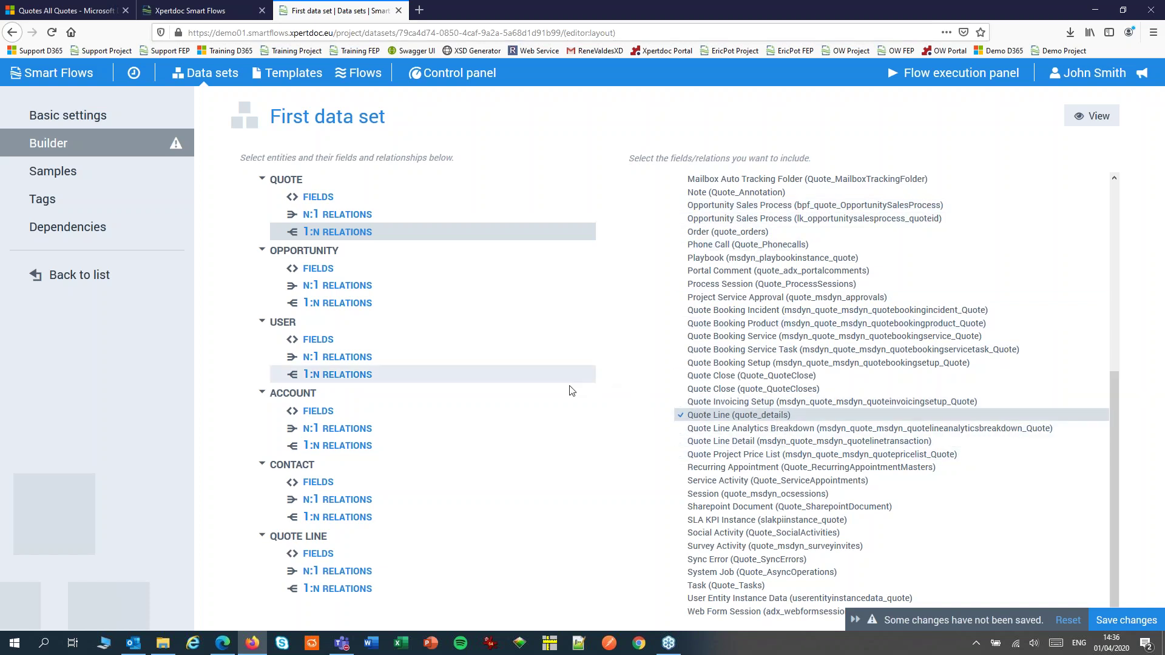
{"action": "left_click", "coordinate": [309, 573]}
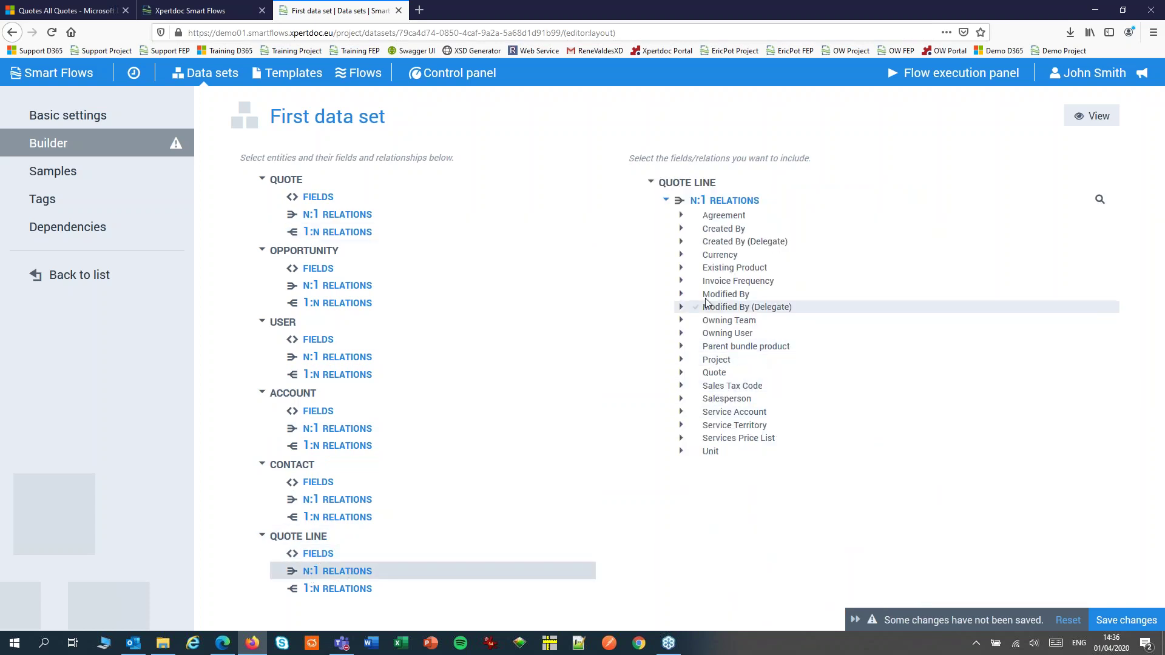
{"action": "left_click", "coordinate": [682, 267]}
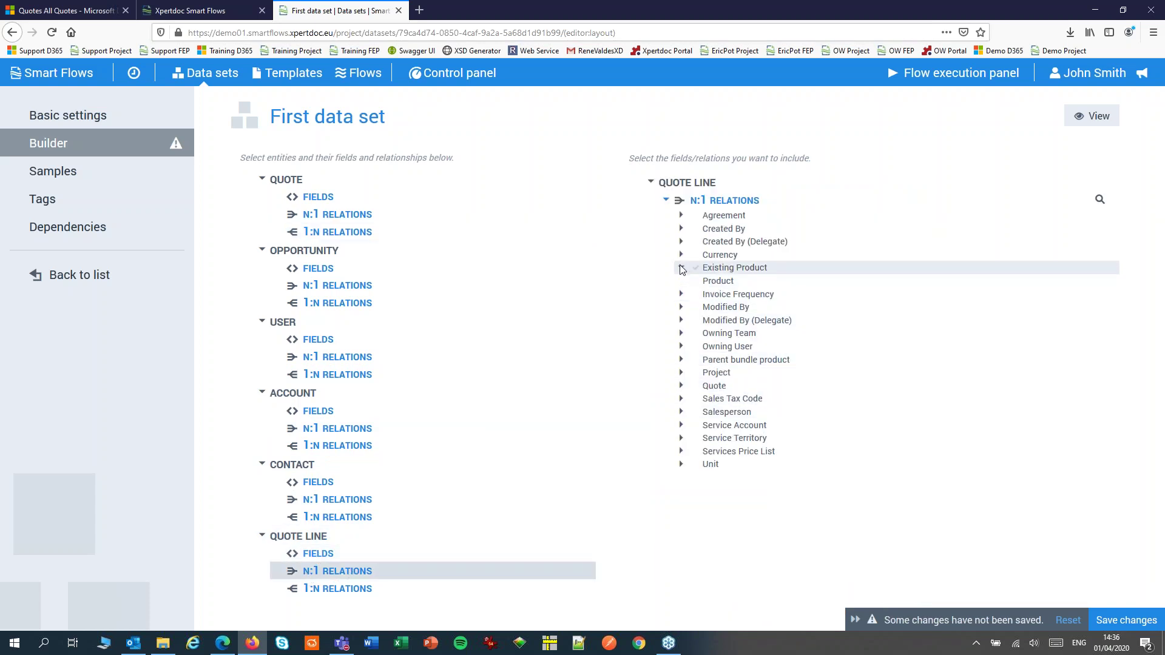
{"action": "left_click", "coordinate": [696, 282]}
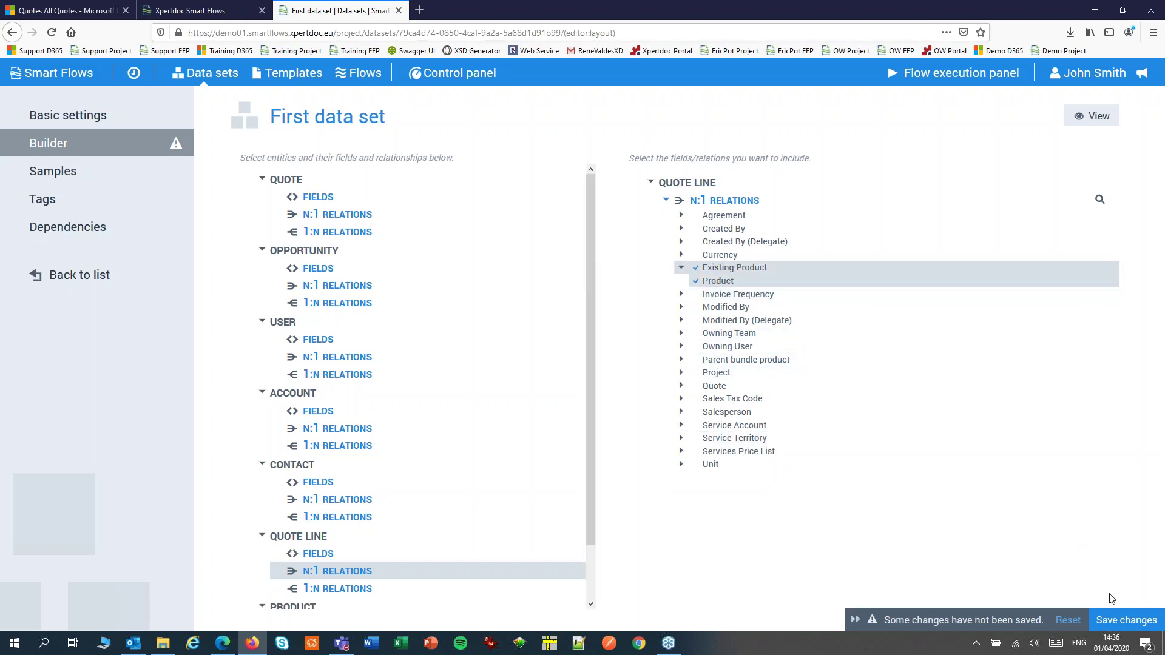
{"action": "left_click", "coordinate": [1122, 621]}
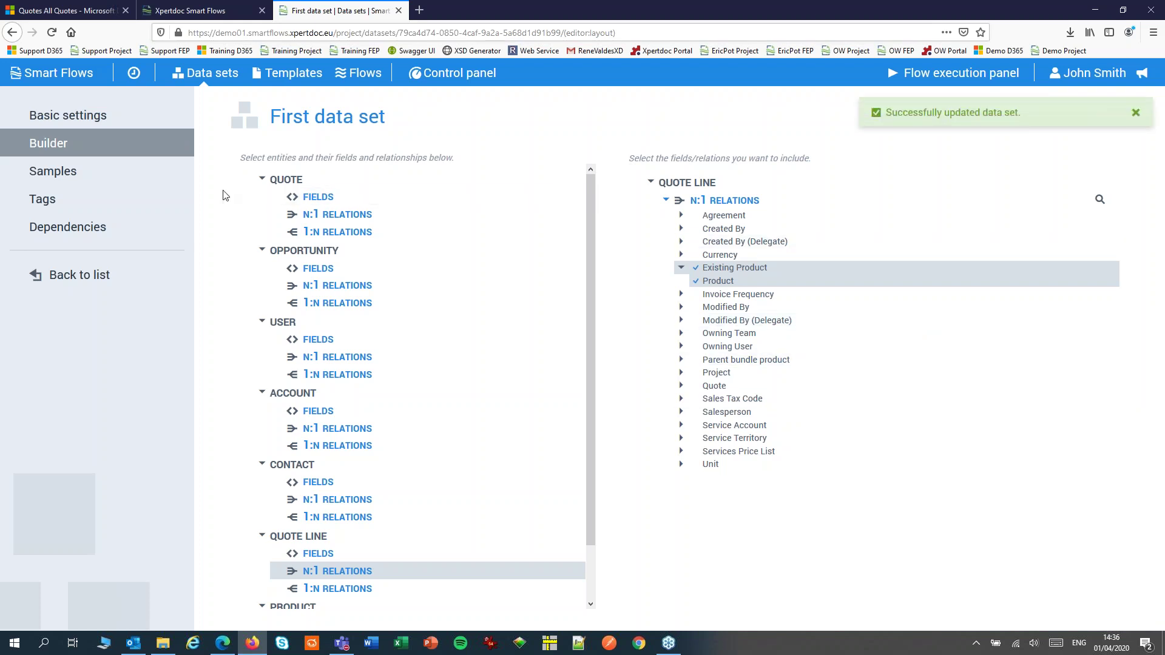
Step: Create 'First sample' from the A. Datum Solar Quote record, then return to the Project Console
{"action": "left_click", "coordinate": [58, 176]}
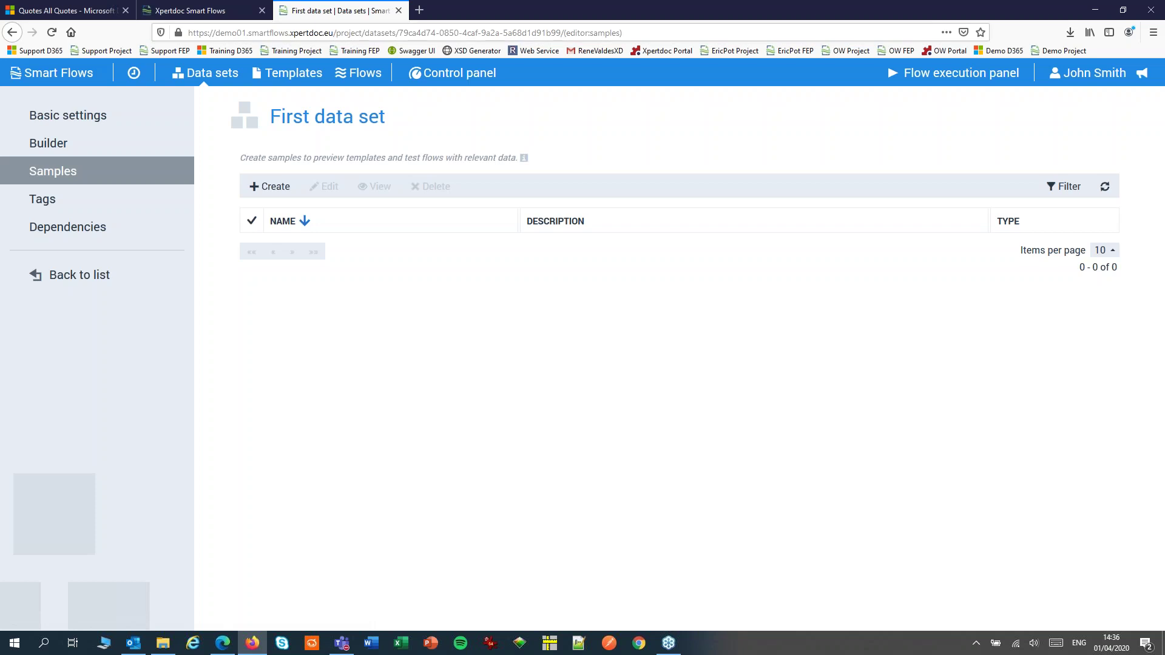
{"action": "left_click", "coordinate": [262, 188]}
{"action": "type", "text": "First sample"}
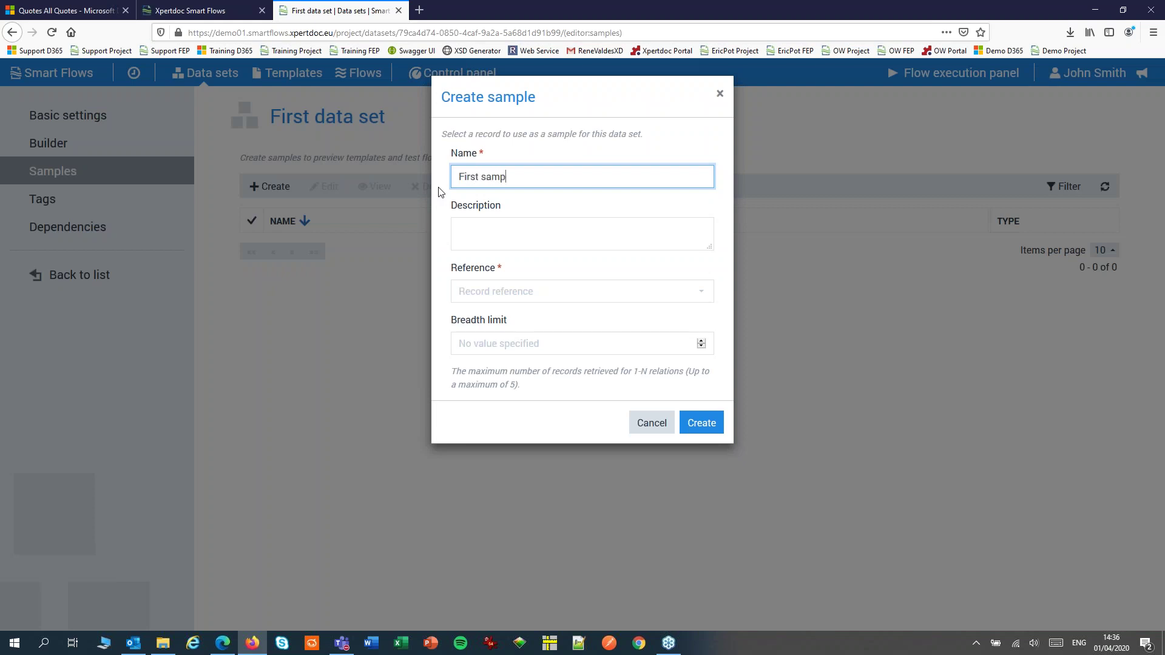
{"action": "left_click", "coordinate": [537, 294]}
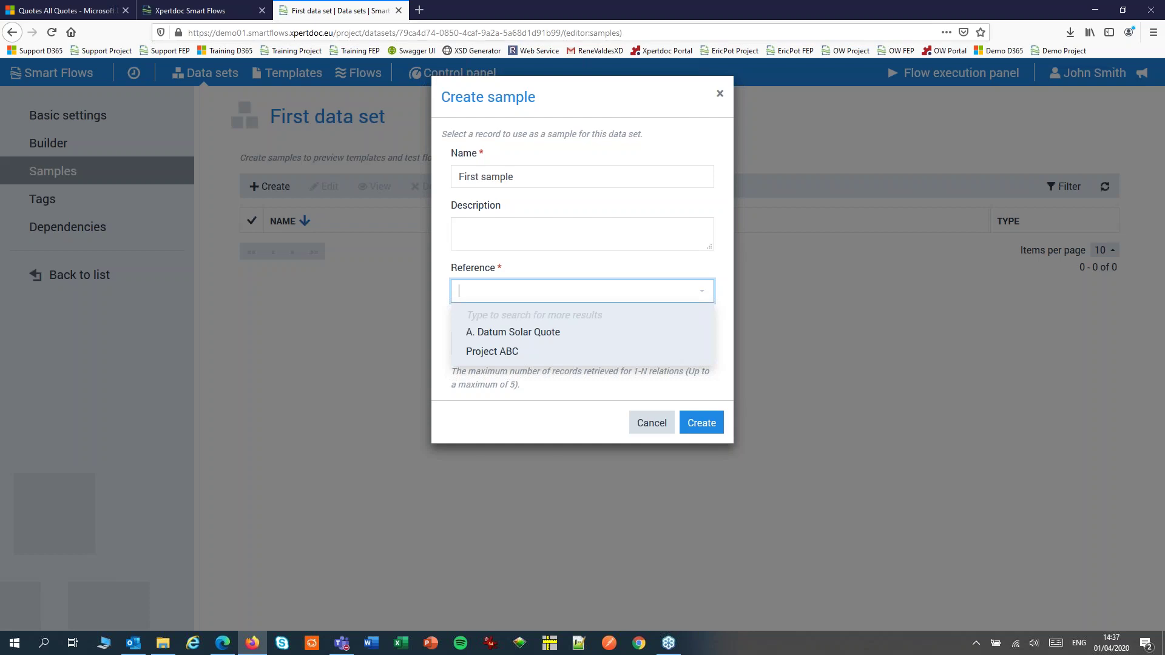
{"action": "left_click", "coordinate": [534, 332]}
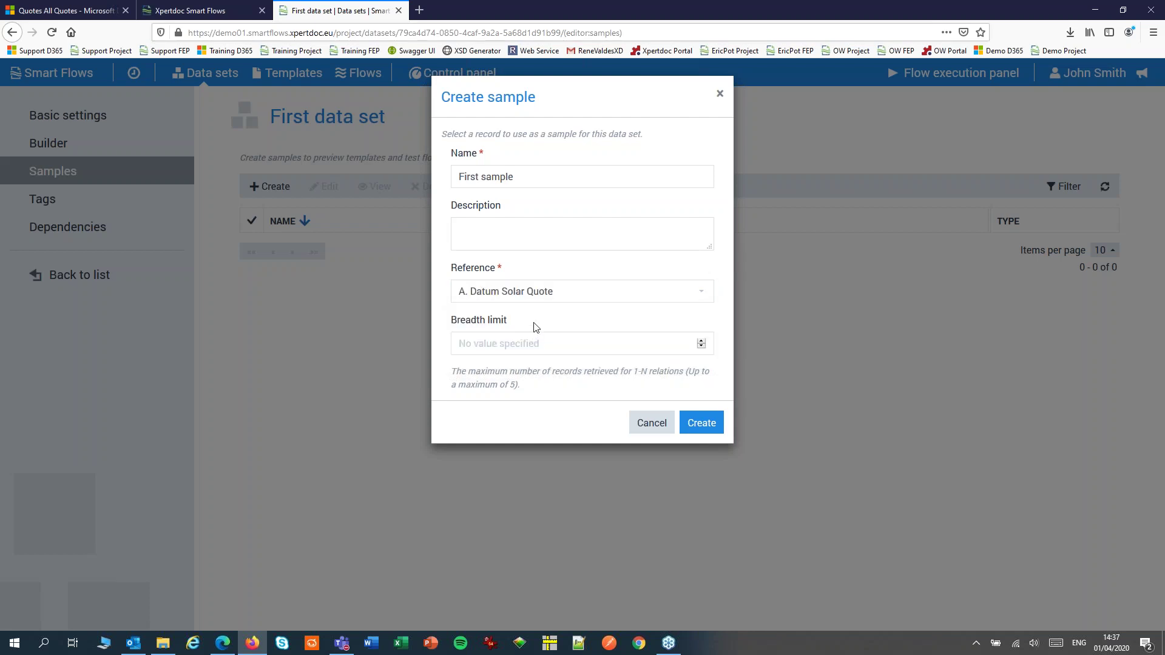
{"action": "left_click", "coordinate": [702, 423]}
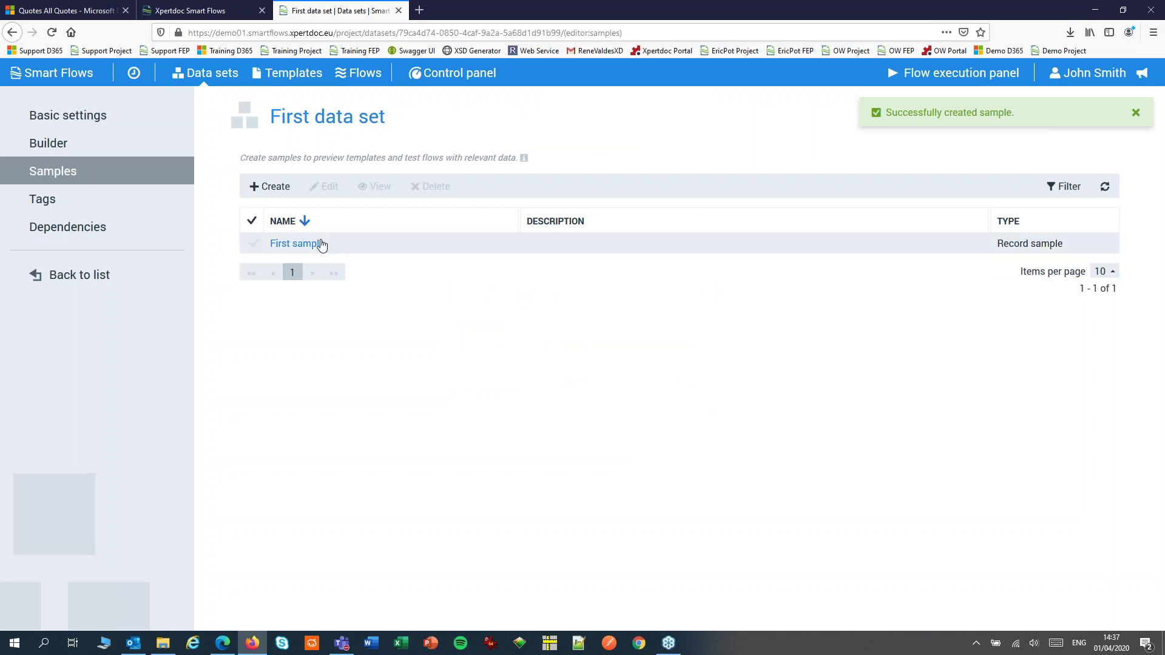
{"action": "left_click", "coordinate": [44, 77]}
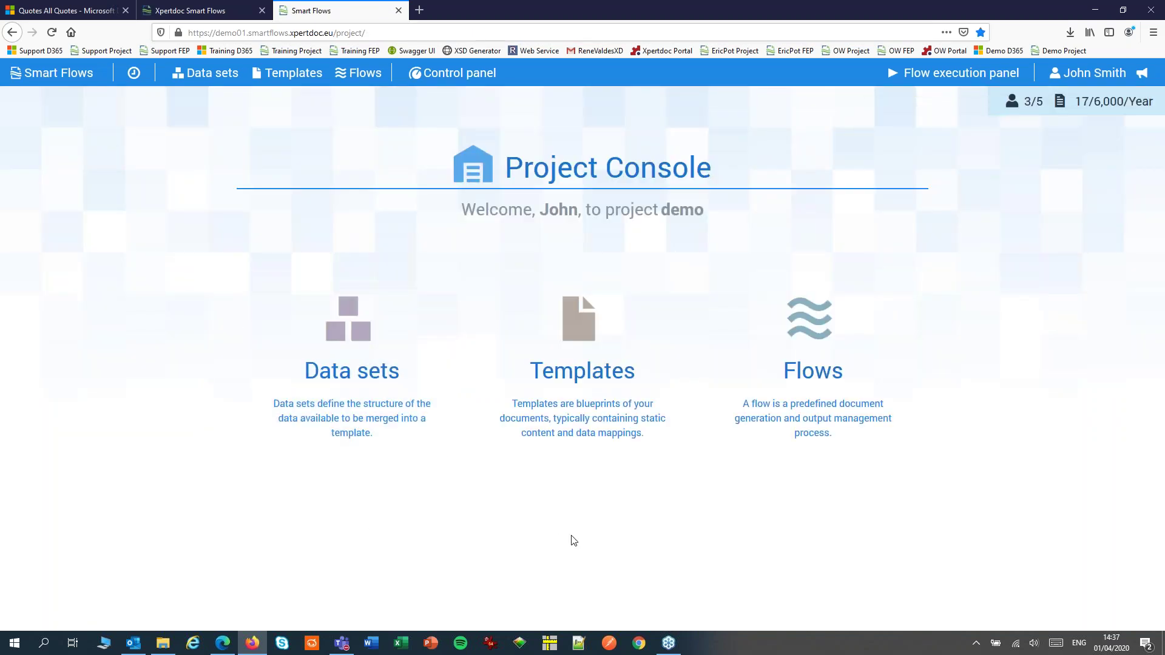
Step: Create a Standard template named 'First template' attached to First data set
{"action": "left_click", "coordinate": [579, 425]}
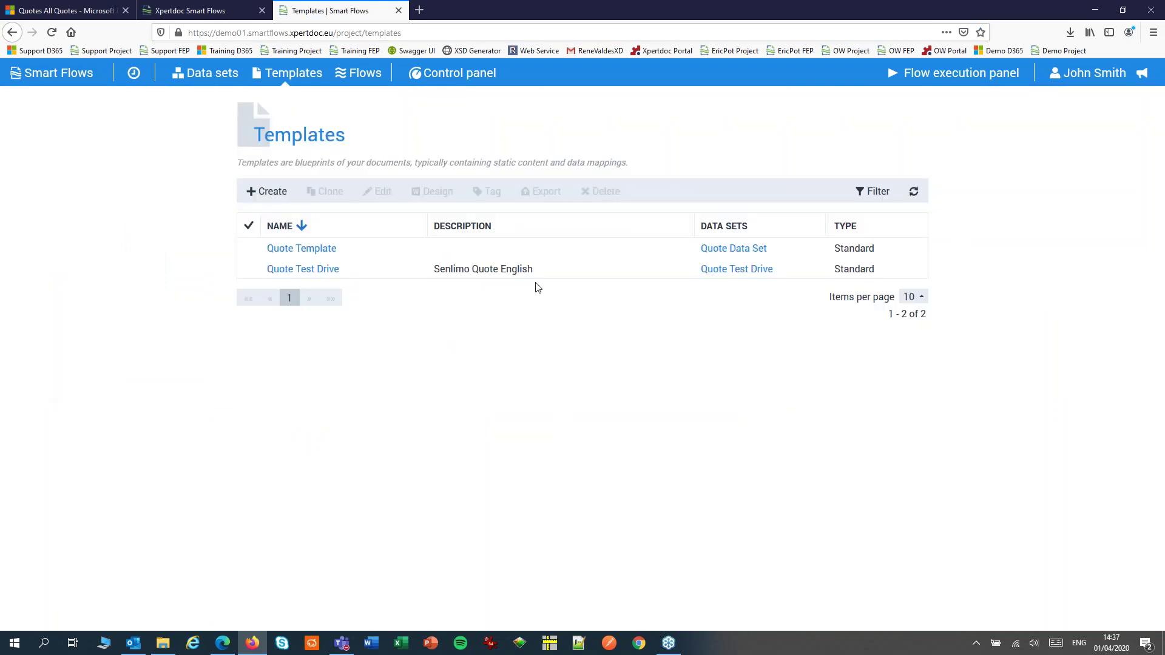
{"action": "left_click", "coordinate": [279, 192]}
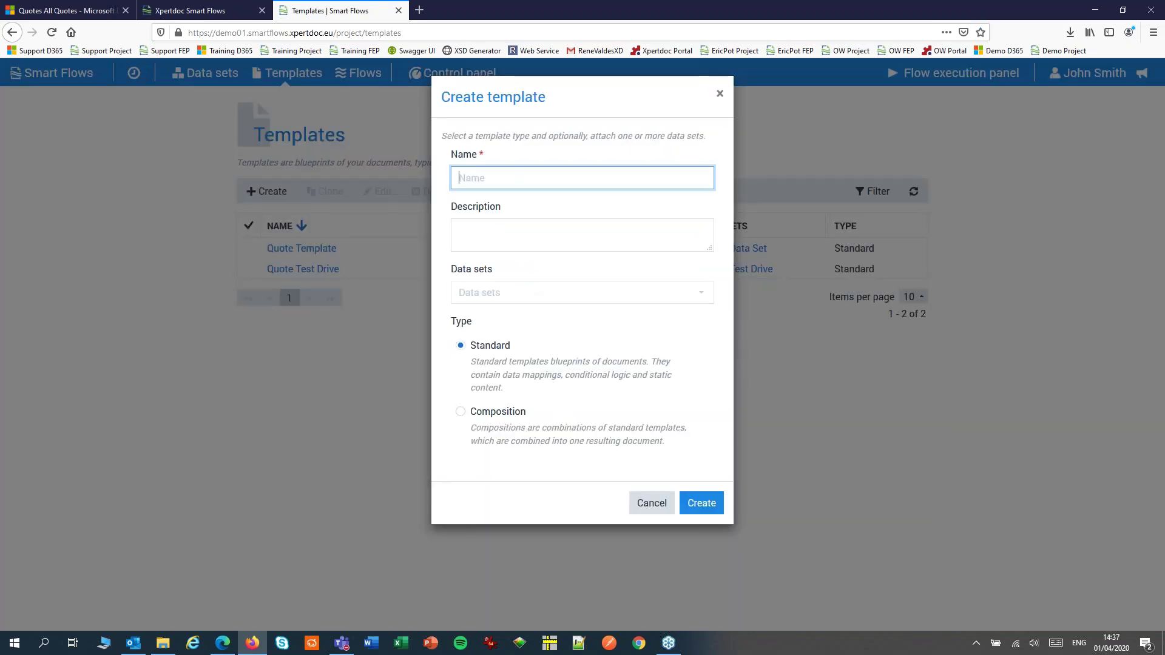
{"action": "type", "text": "First template"}
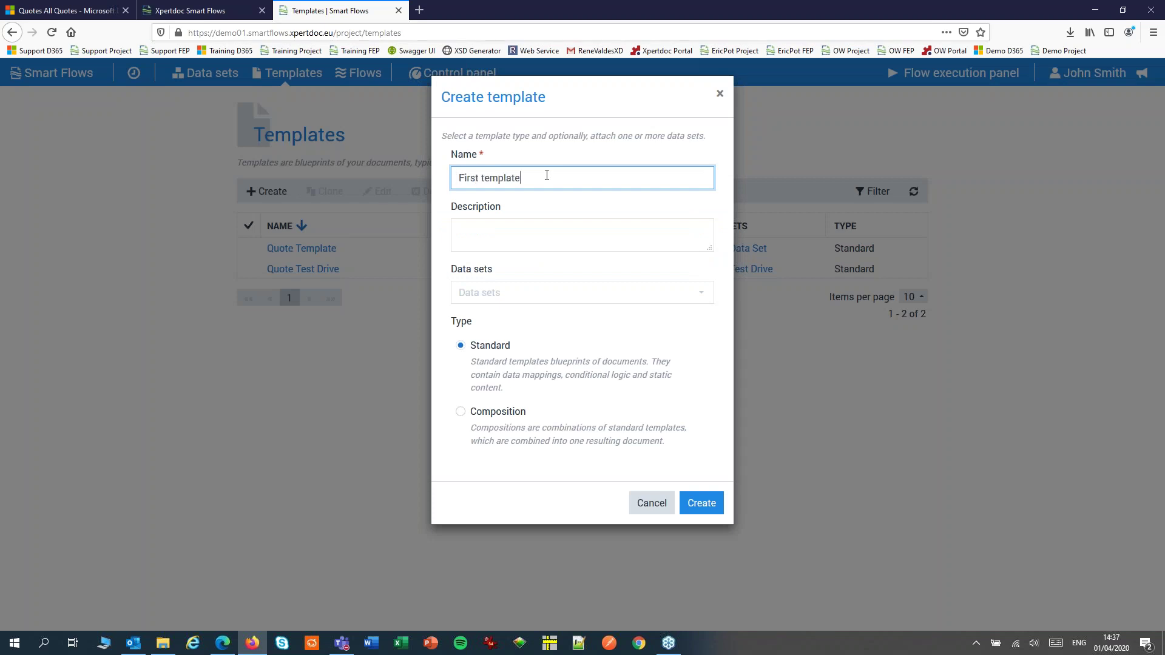
{"action": "left_click", "coordinate": [518, 297]}
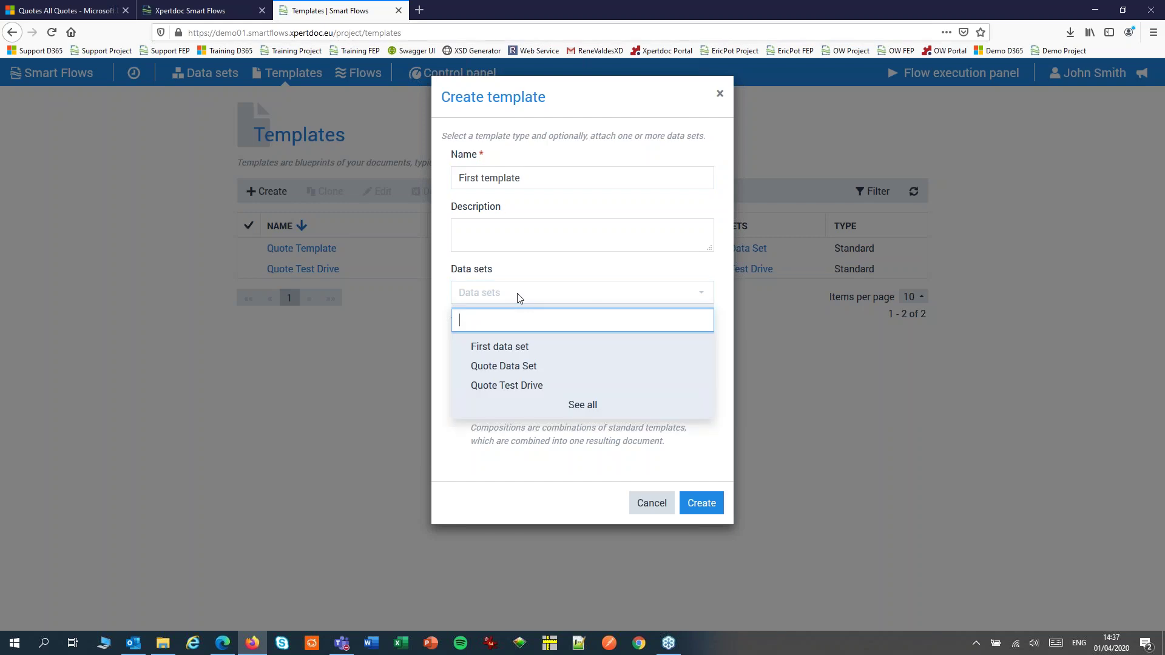
{"action": "left_click", "coordinate": [506, 355]}
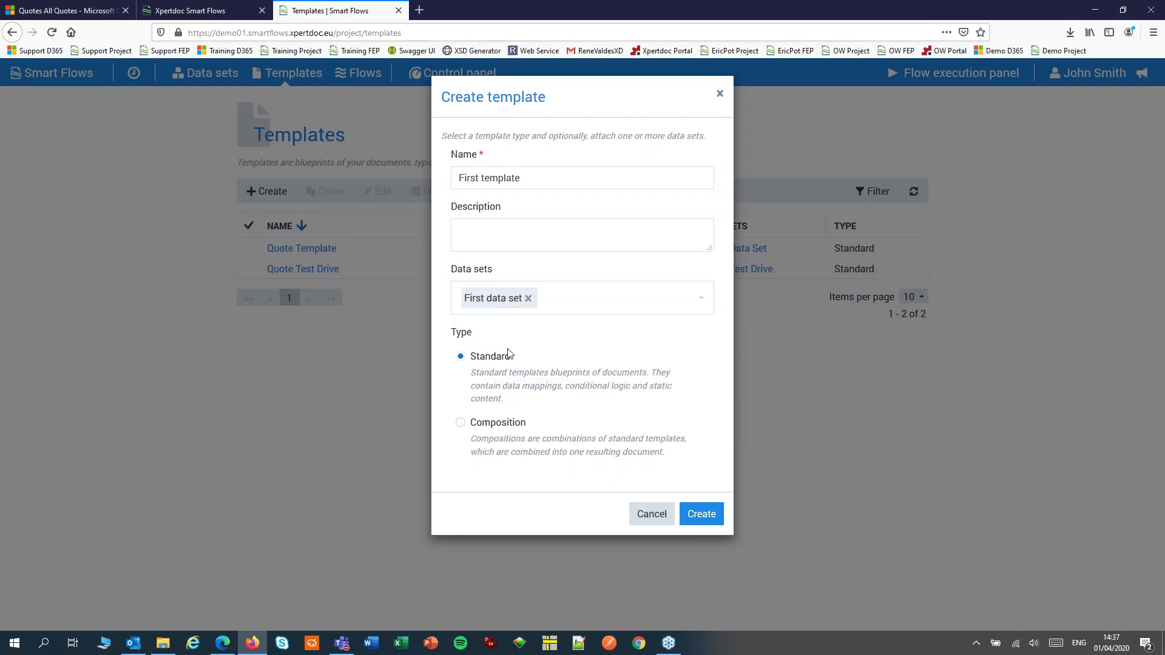
{"action": "left_click", "coordinate": [699, 516]}
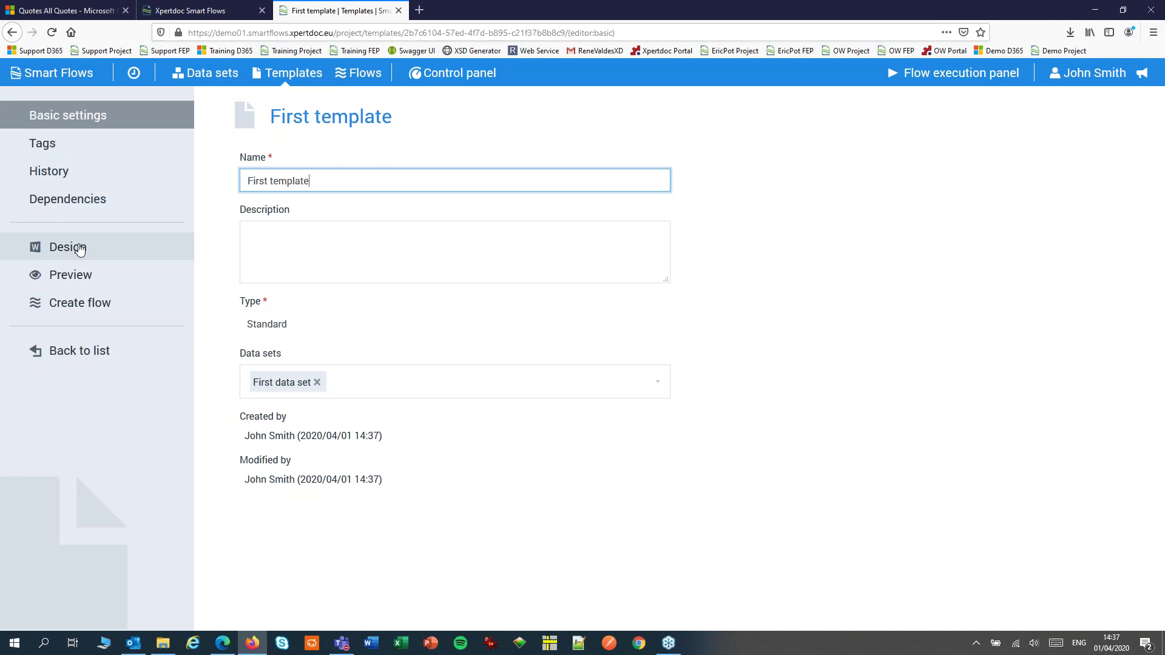
Step: Create a Simple flow 'First flow' from First template with a Create note block
{"action": "left_click", "coordinate": [90, 303]}
{"action": "double_click", "coordinate": [495, 204]}
{"action": "key", "text": "BackSpace"}
{"action": "type", "text": "flow"}
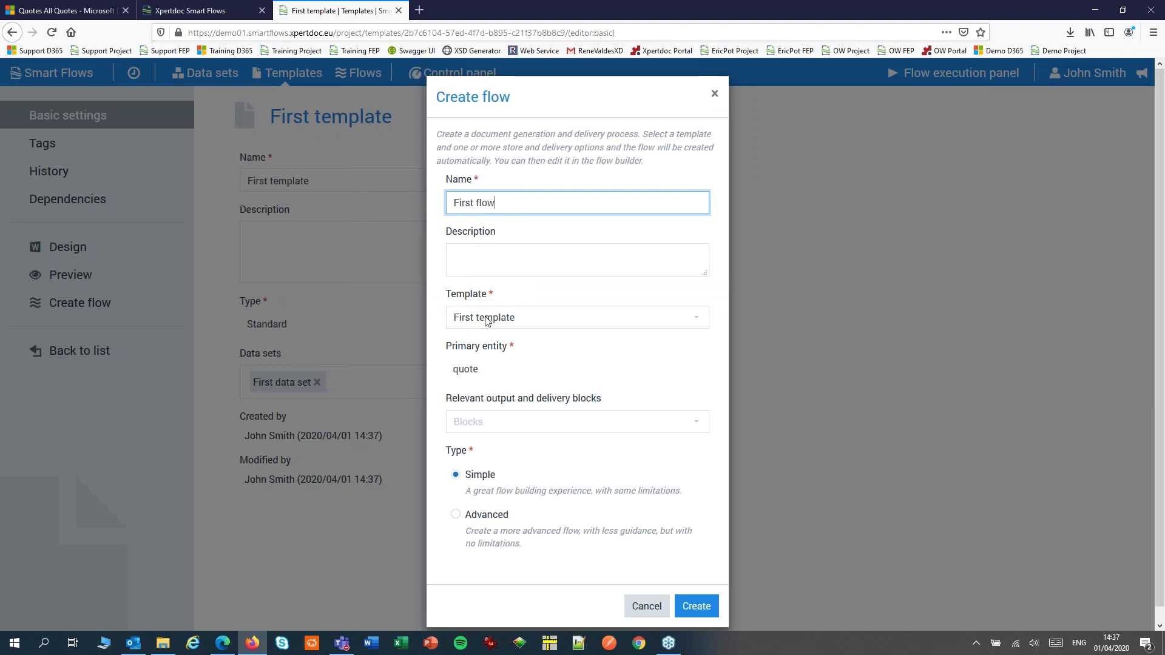
{"action": "left_click", "coordinate": [506, 427]}
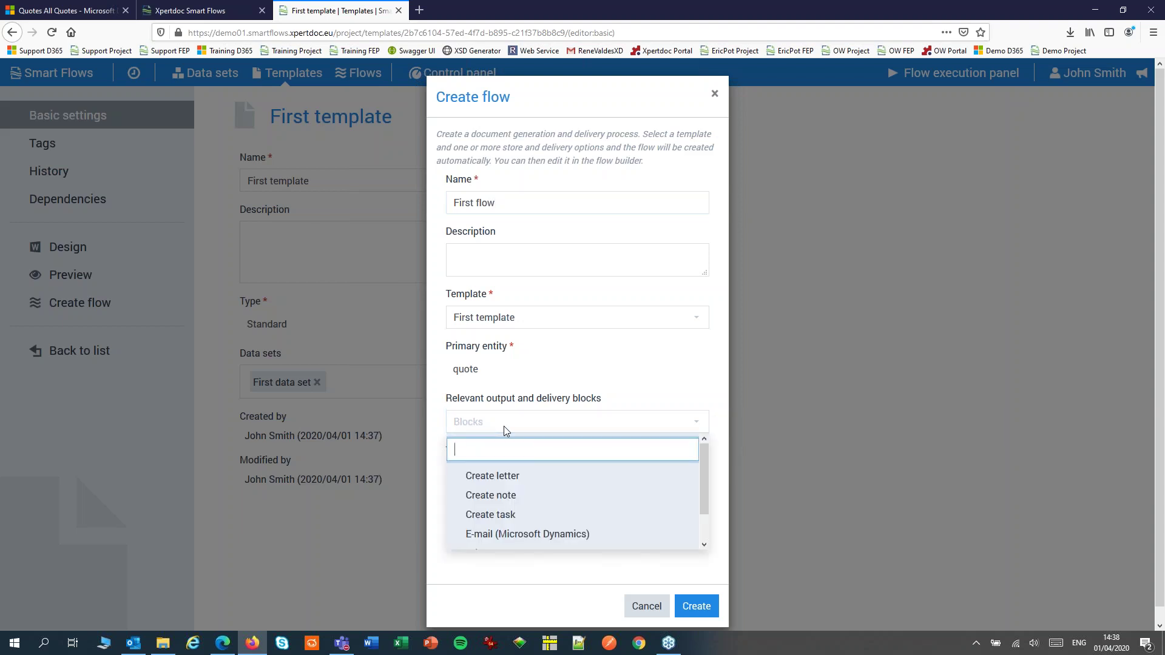
{"action": "left_click", "coordinate": [498, 496]}
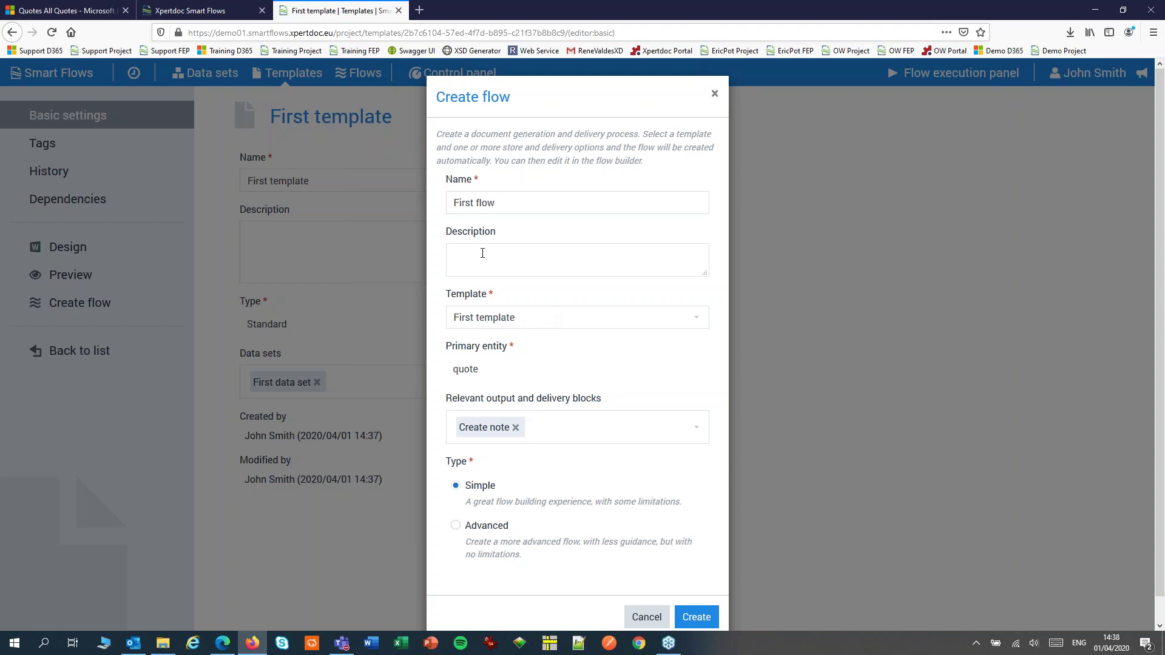
{"action": "left_click", "coordinate": [695, 623]}
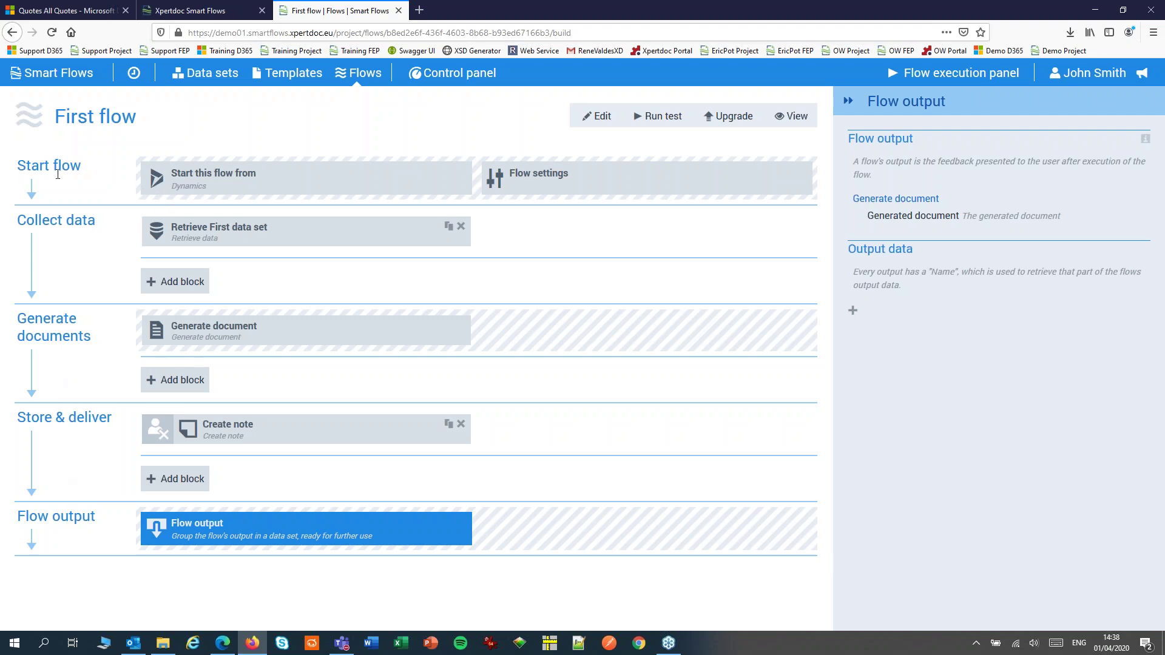
Step: Review the flow's input, Retrieve First data set and Generate document block settings
{"action": "left_click", "coordinate": [255, 176]}
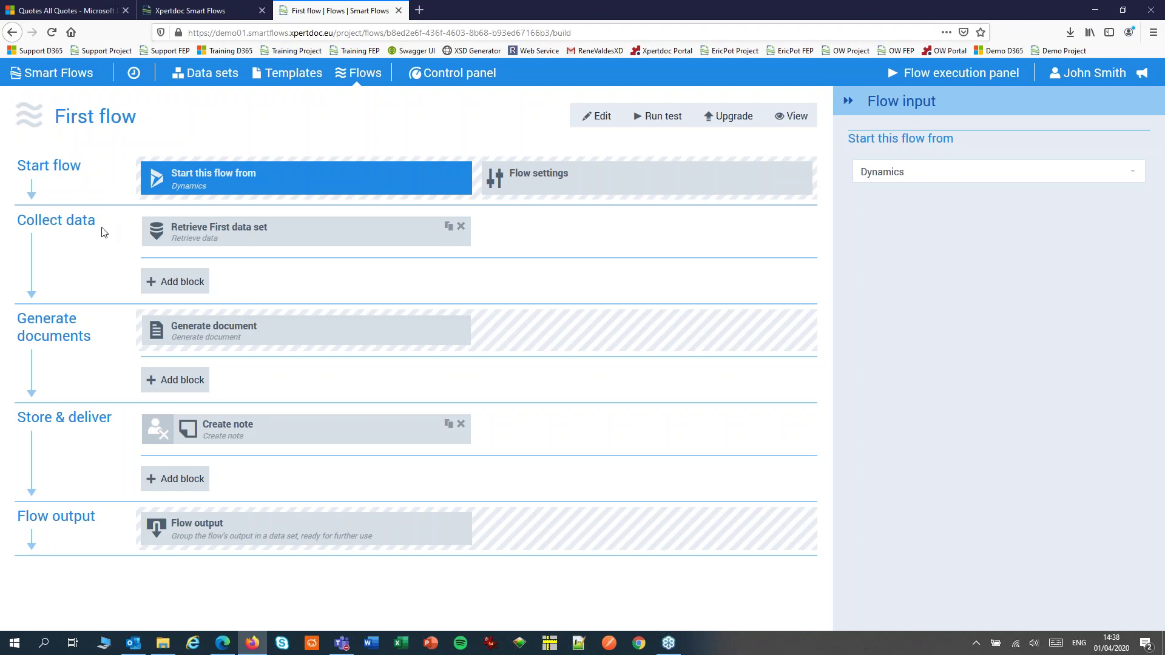
{"action": "left_click", "coordinate": [230, 232]}
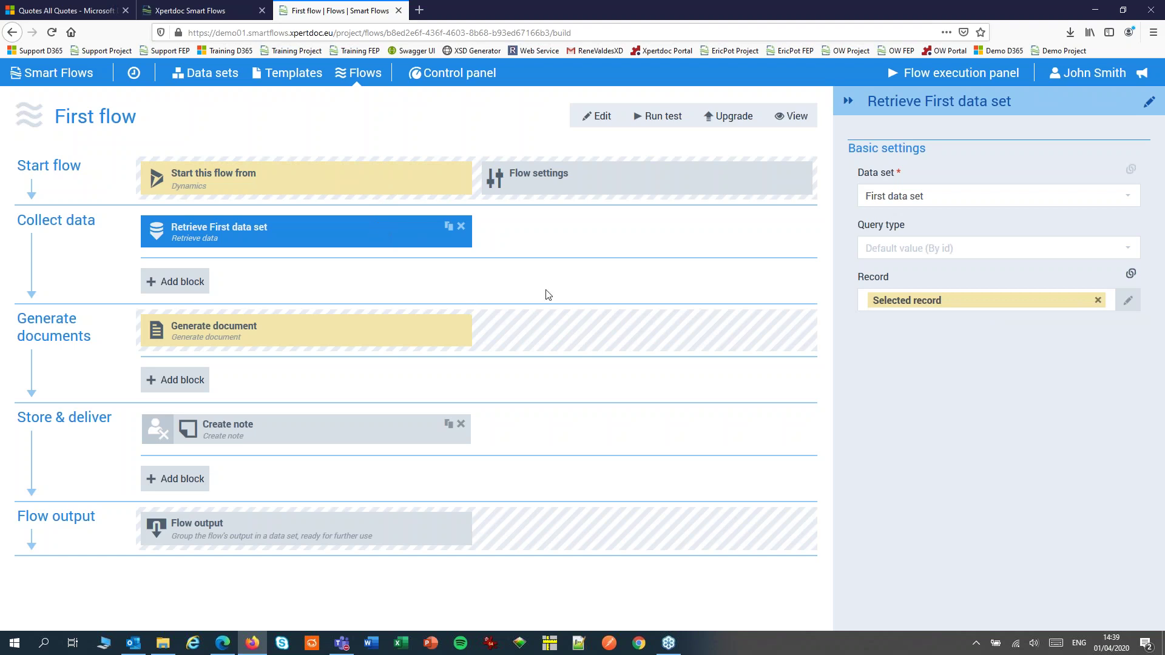
{"action": "left_click", "coordinate": [282, 339]}
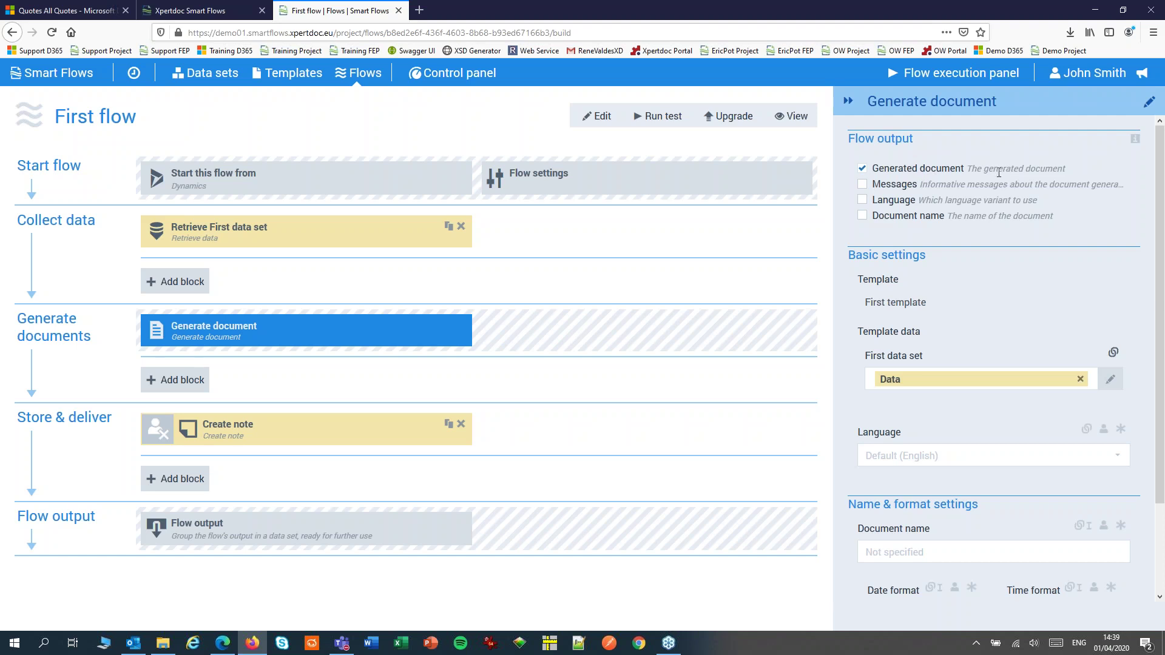
Step: Set the document name to 'First document-' and open Connect blocks to link a data field
{"action": "scroll", "coordinate": [963, 235], "scroll_direction": "down", "scroll_amount": 2}
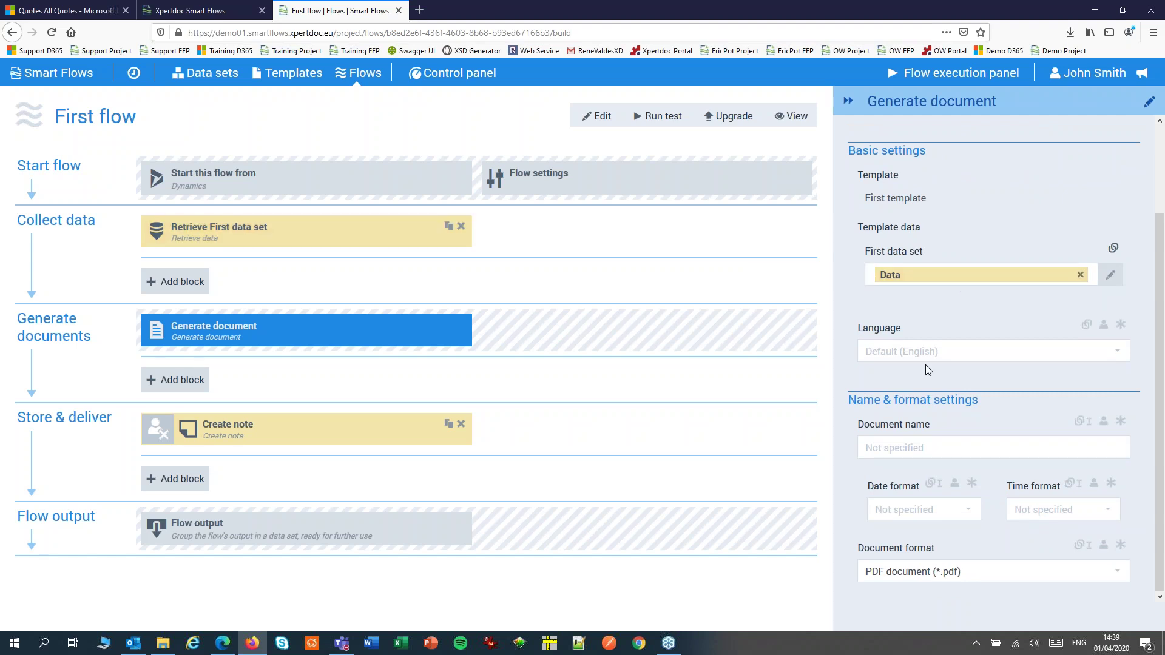
{"action": "left_click", "coordinate": [907, 448]}
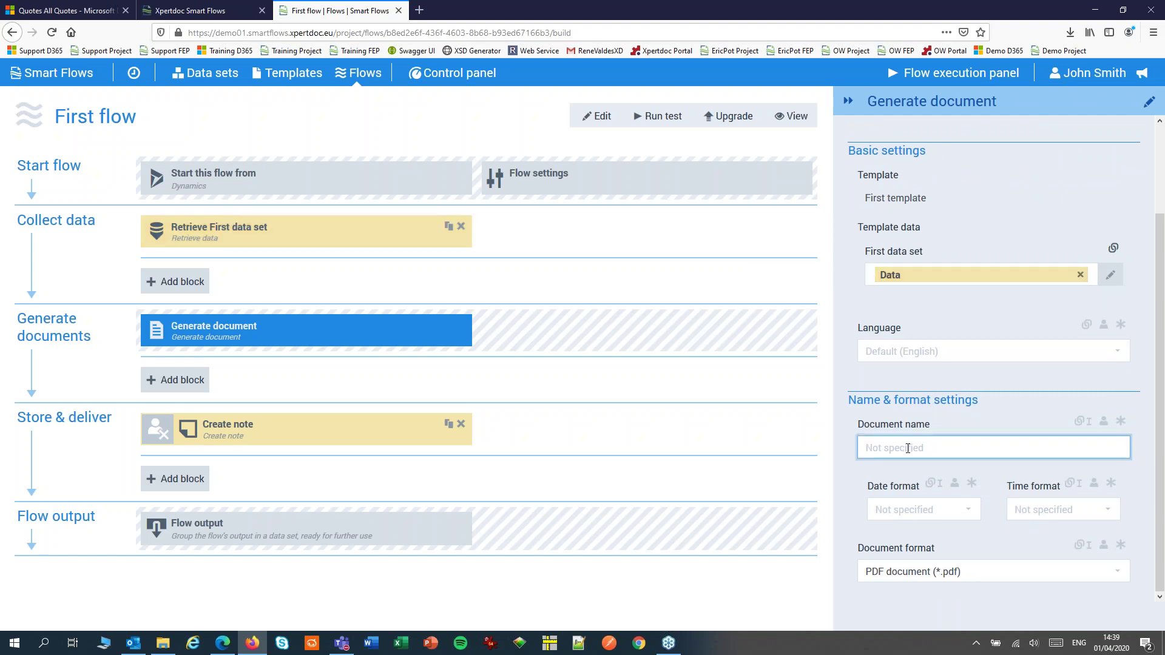
{"action": "type", "text": "First document-"}
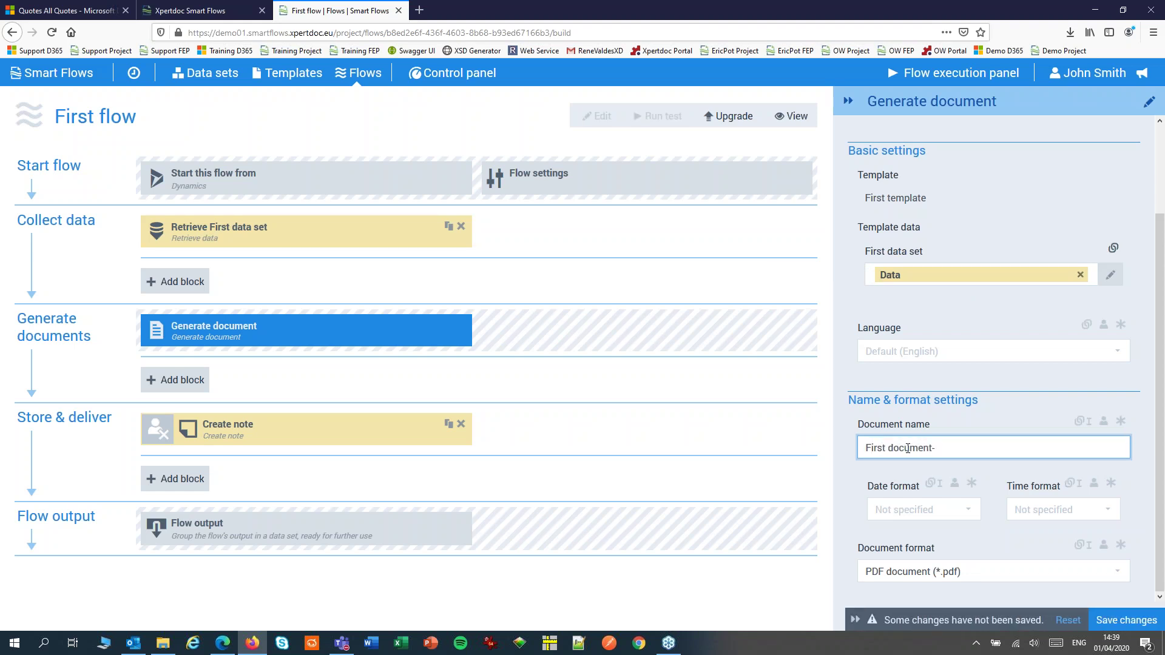
{"action": "left_click", "coordinate": [1084, 424]}
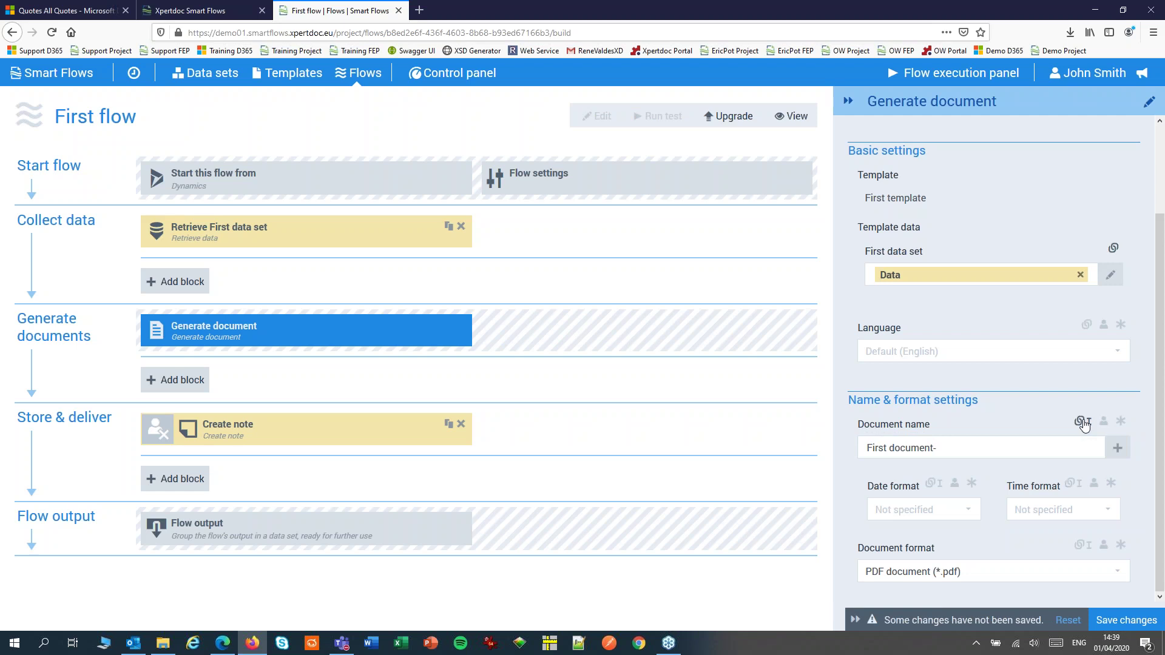
{"action": "left_click", "coordinate": [1118, 449]}
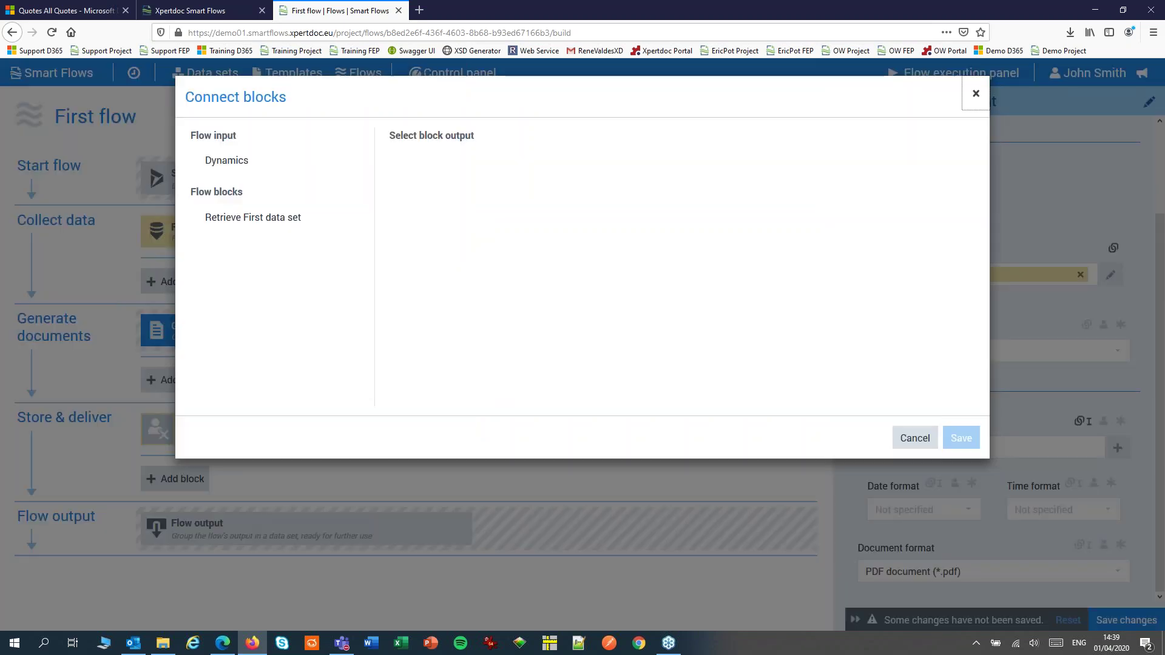
Step: Append the first data set's QUOTE > Quote ID field to the 'First document-' name
{"action": "left_click", "coordinate": [230, 220]}
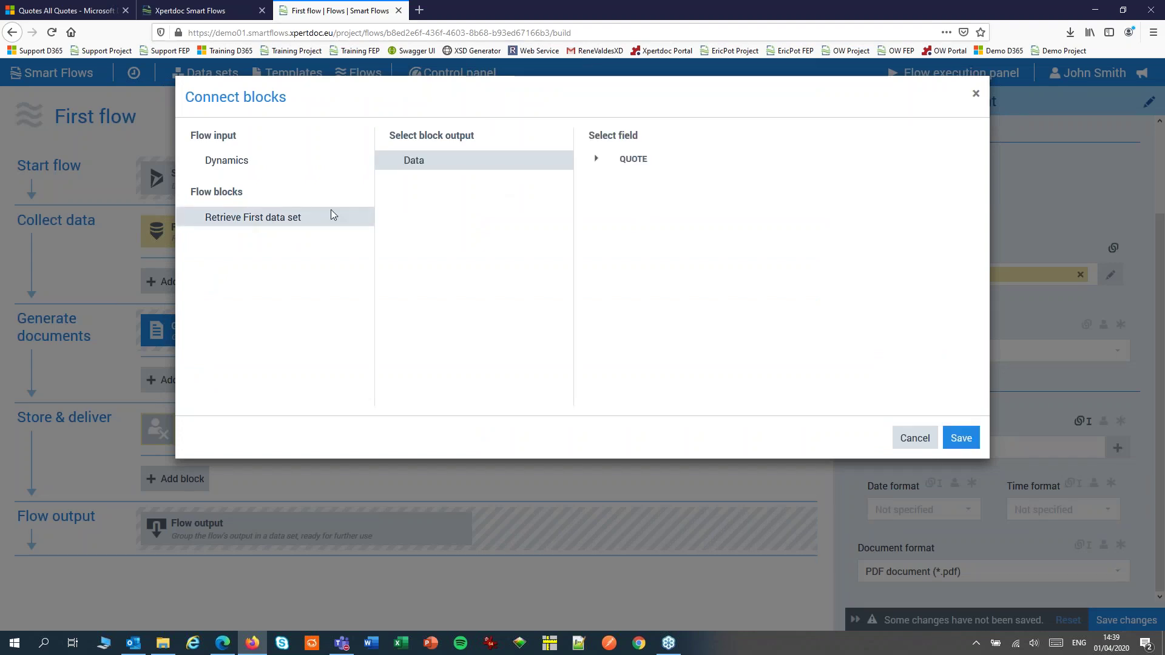
{"action": "left_click", "coordinate": [594, 159]}
{"action": "left_click", "coordinate": [611, 174]}
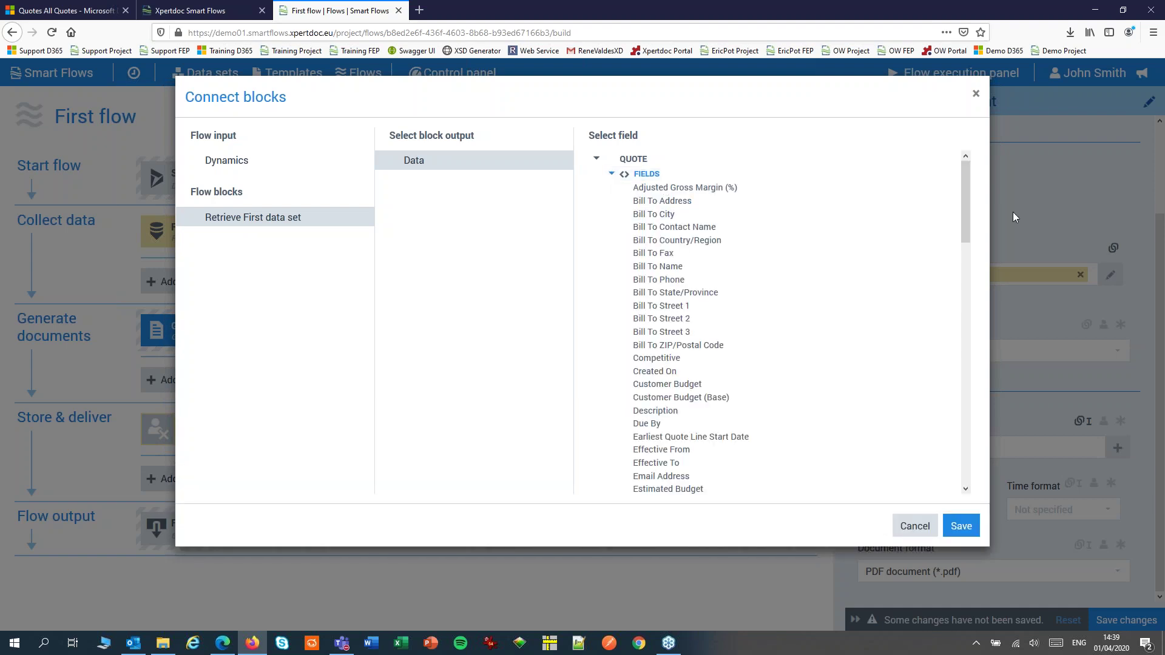
{"action": "left_click_drag", "start_coordinate": [965, 187], "coordinate": [986, 318]}
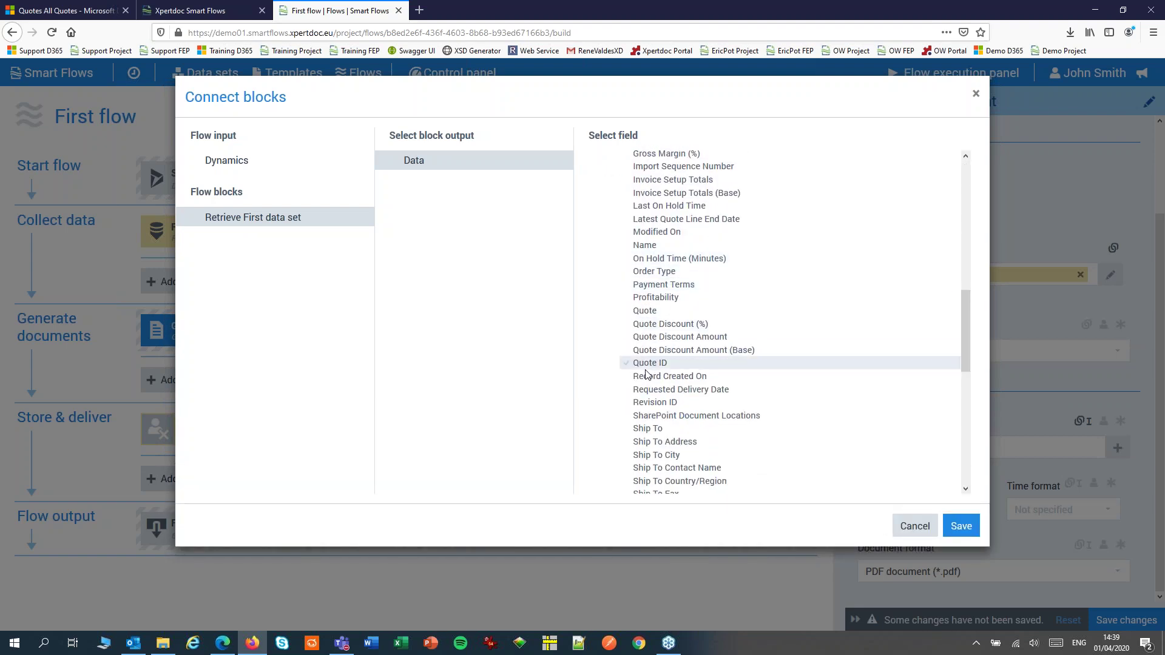
{"action": "left_click", "coordinate": [628, 365]}
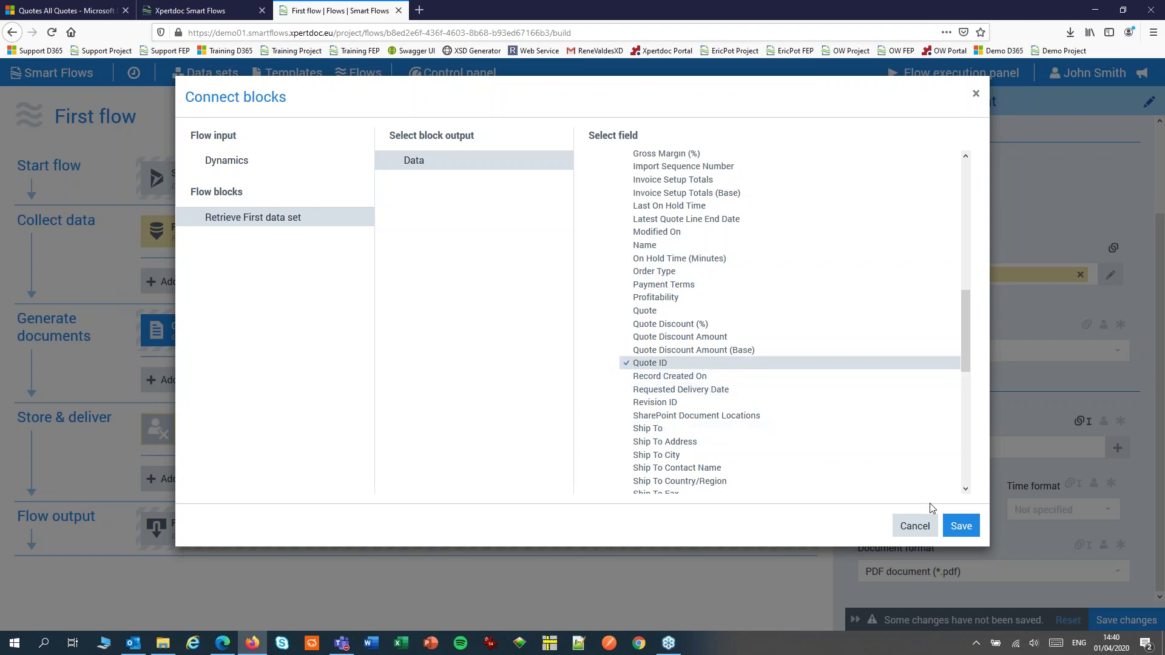
{"action": "left_click", "coordinate": [959, 527]}
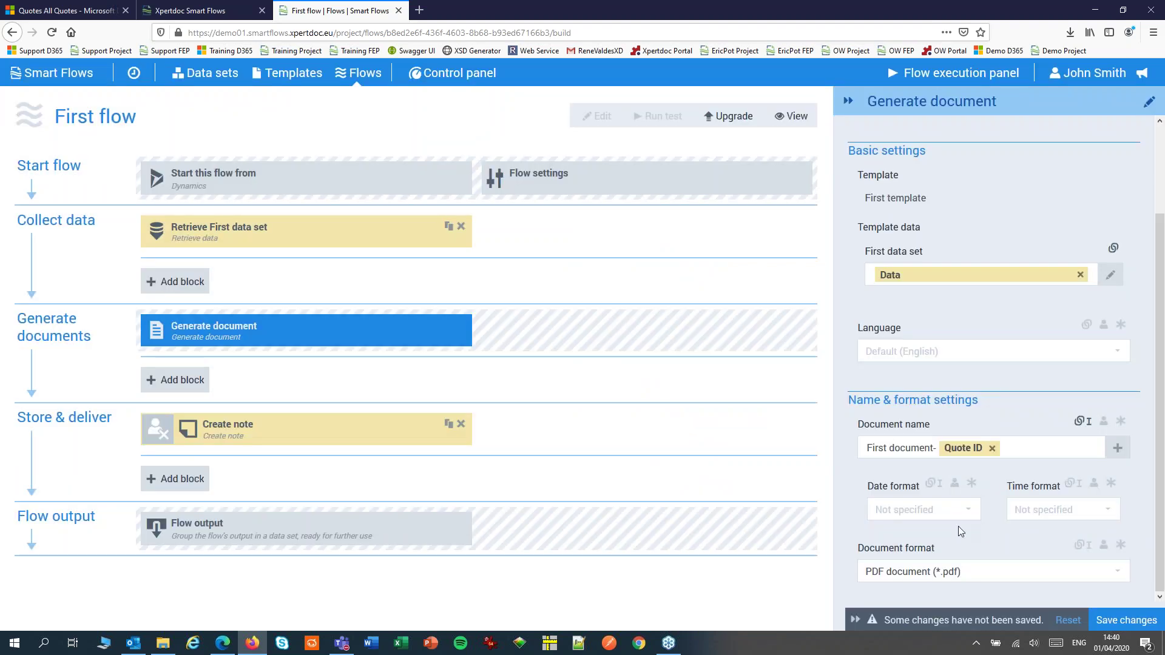
Step: Set the document name's date format to ddMMyyyy and time format to HHmmss
{"action": "left_click", "coordinate": [907, 514]}
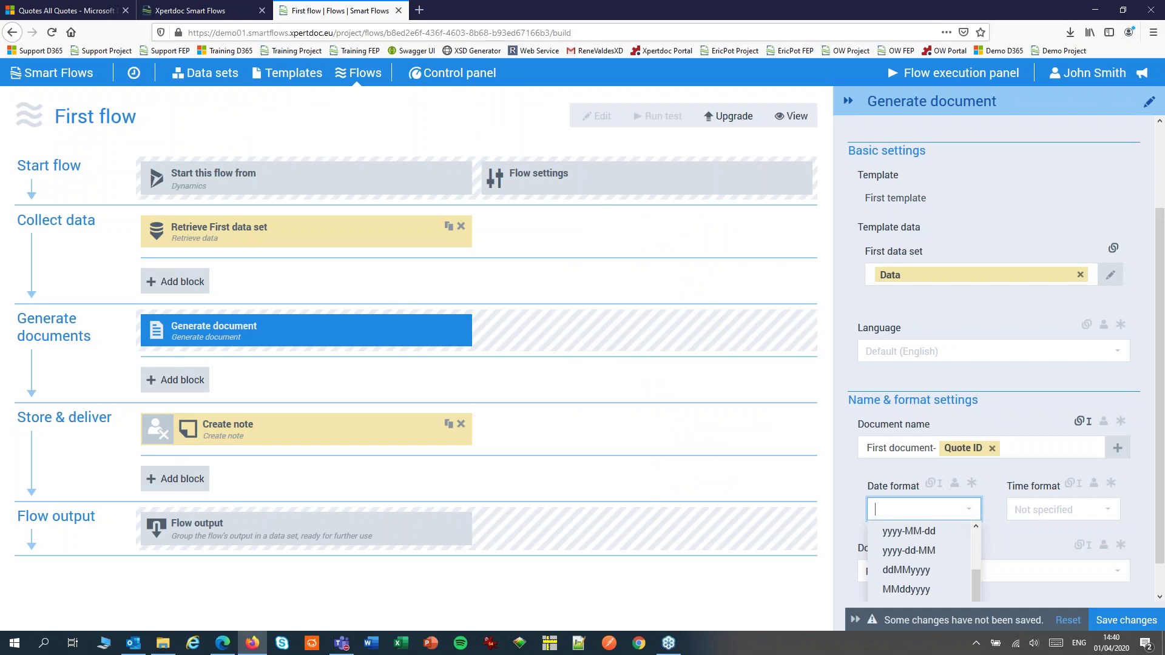
{"action": "left_click", "coordinate": [906, 570]}
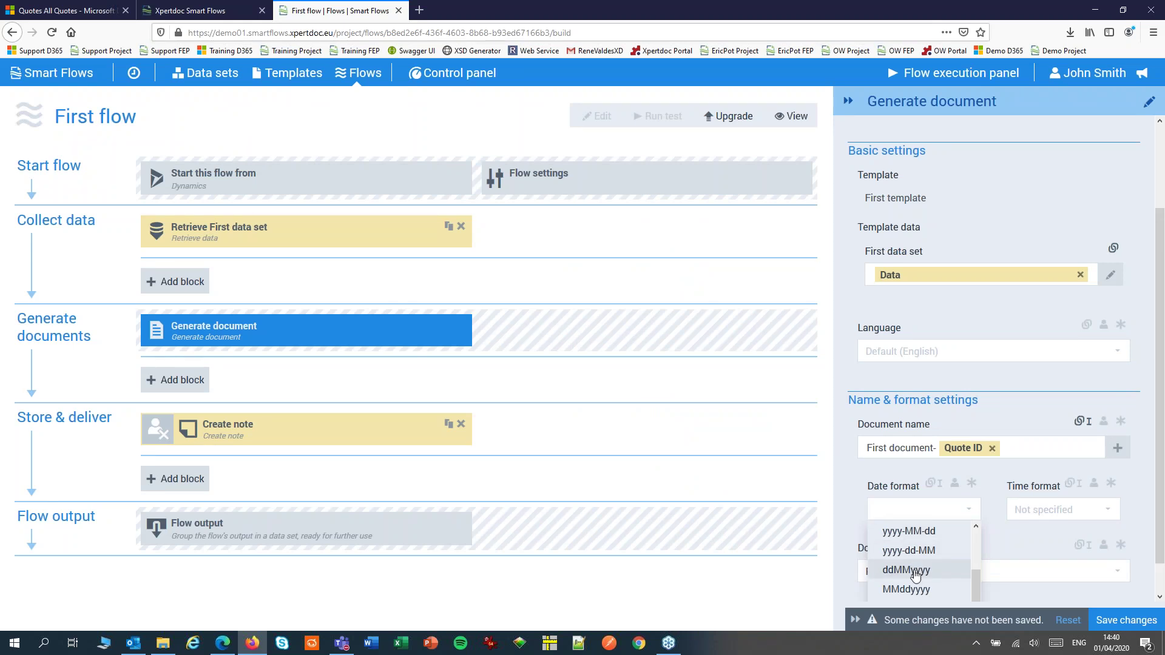
{"action": "left_click", "coordinate": [1047, 513]}
{"action": "scroll", "coordinate": [1052, 534], "scroll_direction": "down", "scroll_amount": 1}
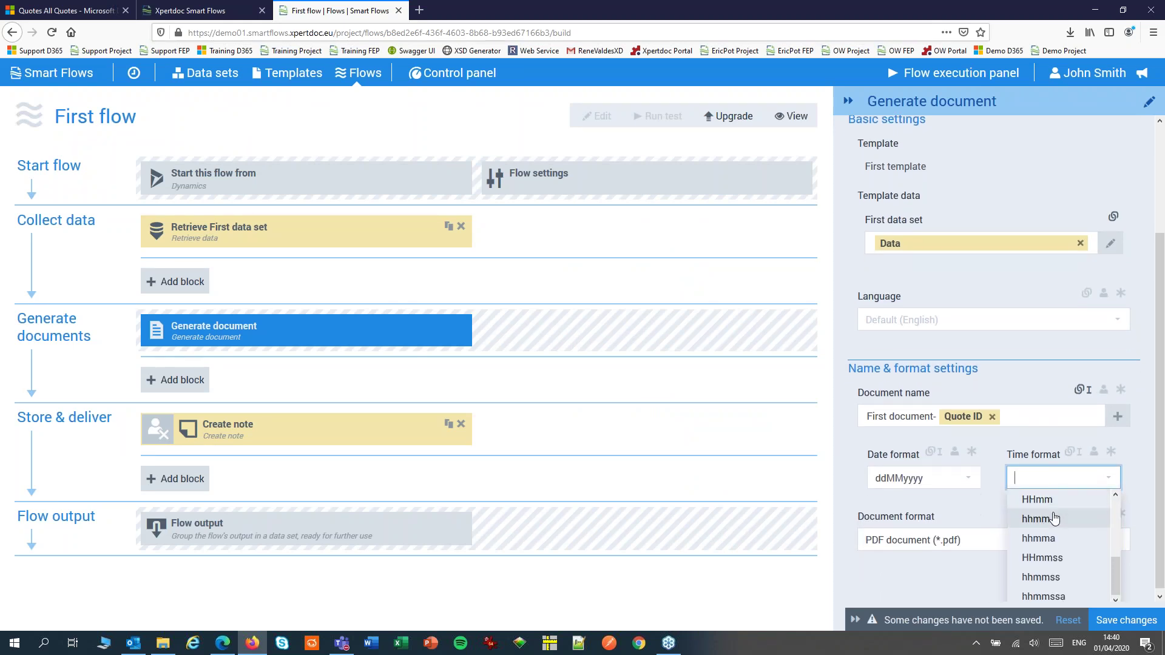
{"action": "left_click", "coordinate": [1051, 555]}
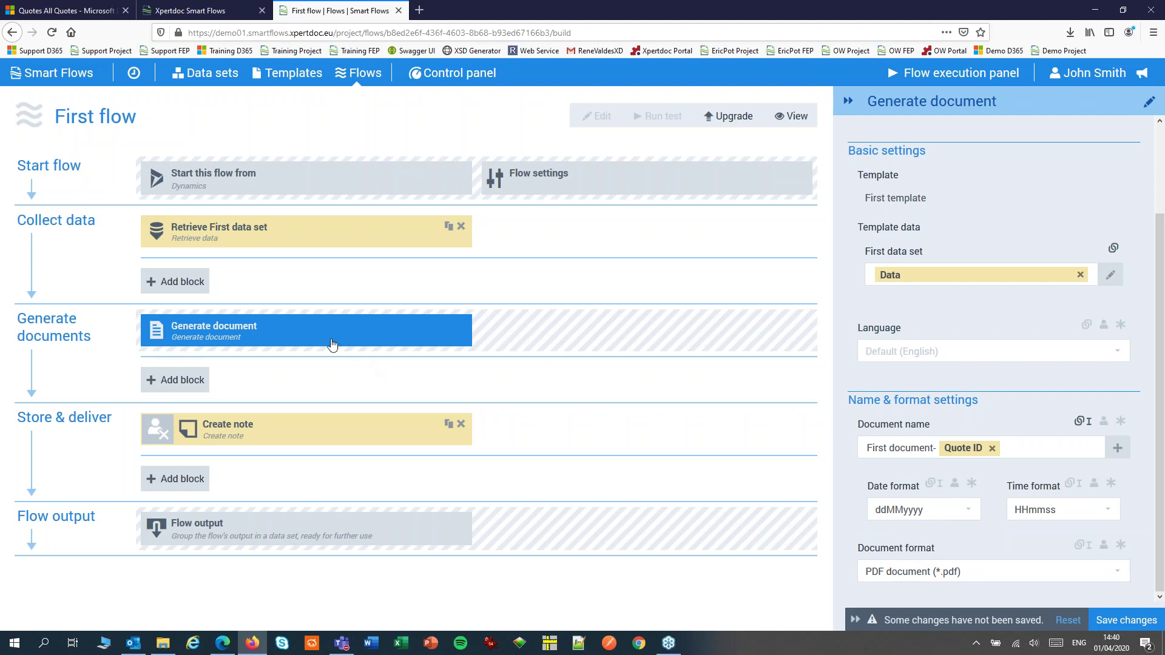
{"action": "left_click", "coordinate": [276, 433]}
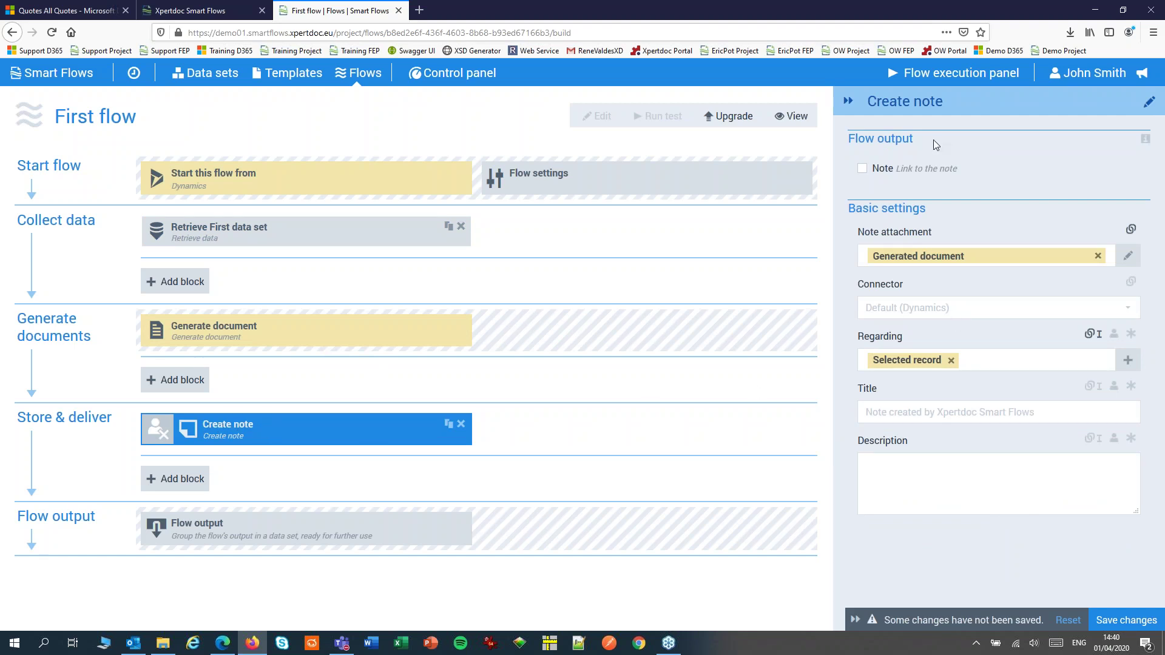
Step: Add the note to the flow output, titled 'First note' with description 'See attached.'
{"action": "left_click", "coordinate": [863, 170]}
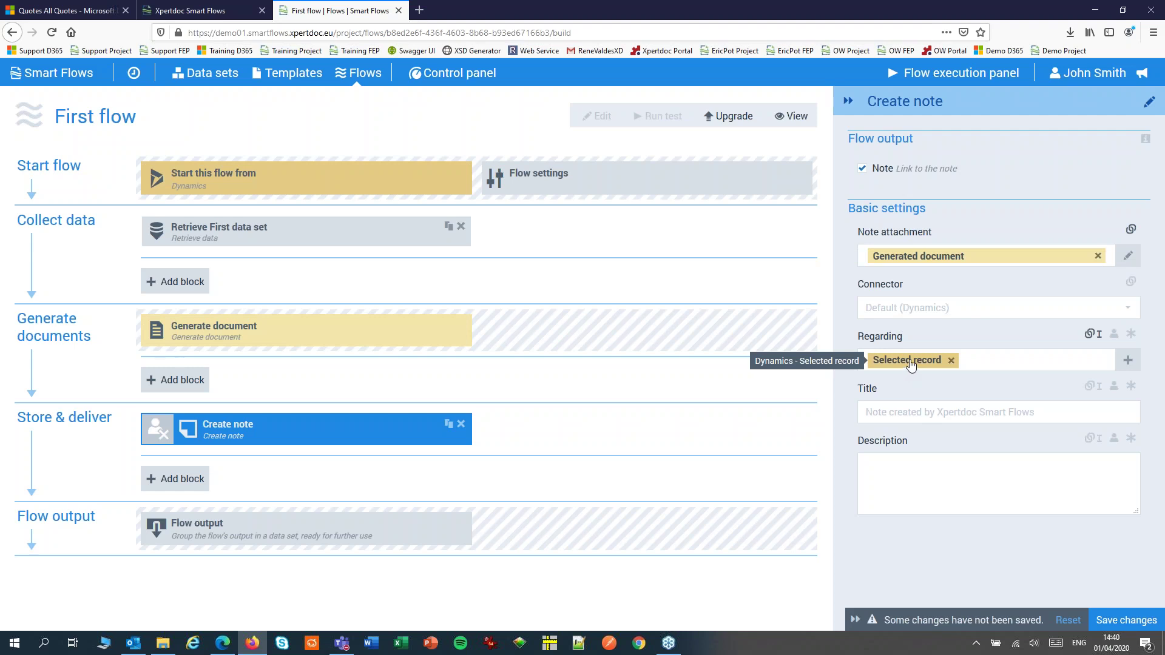
{"action": "left_click", "coordinate": [907, 413]}
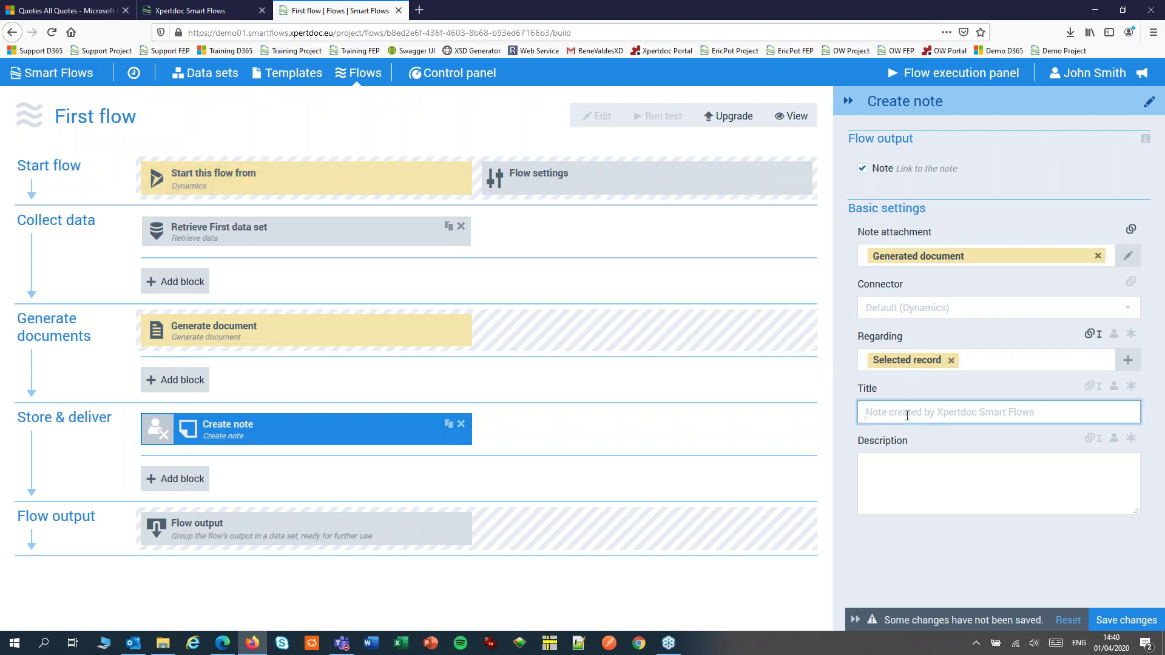
{"action": "type", "text": "st note"}
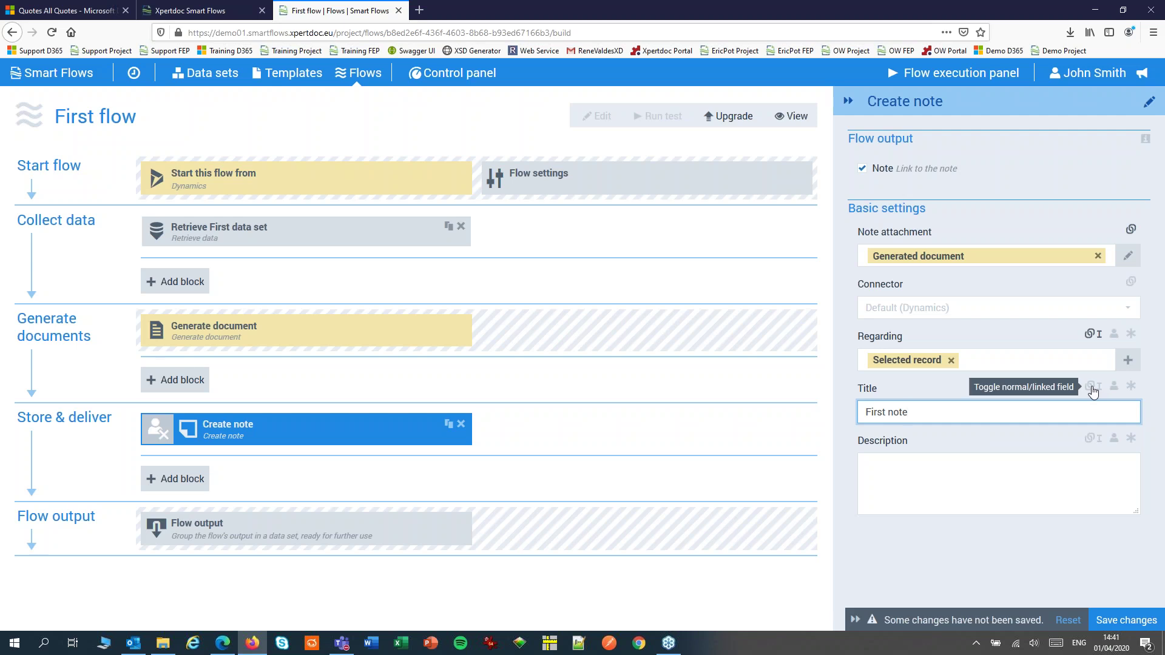
{"action": "left_click", "coordinate": [912, 481]}
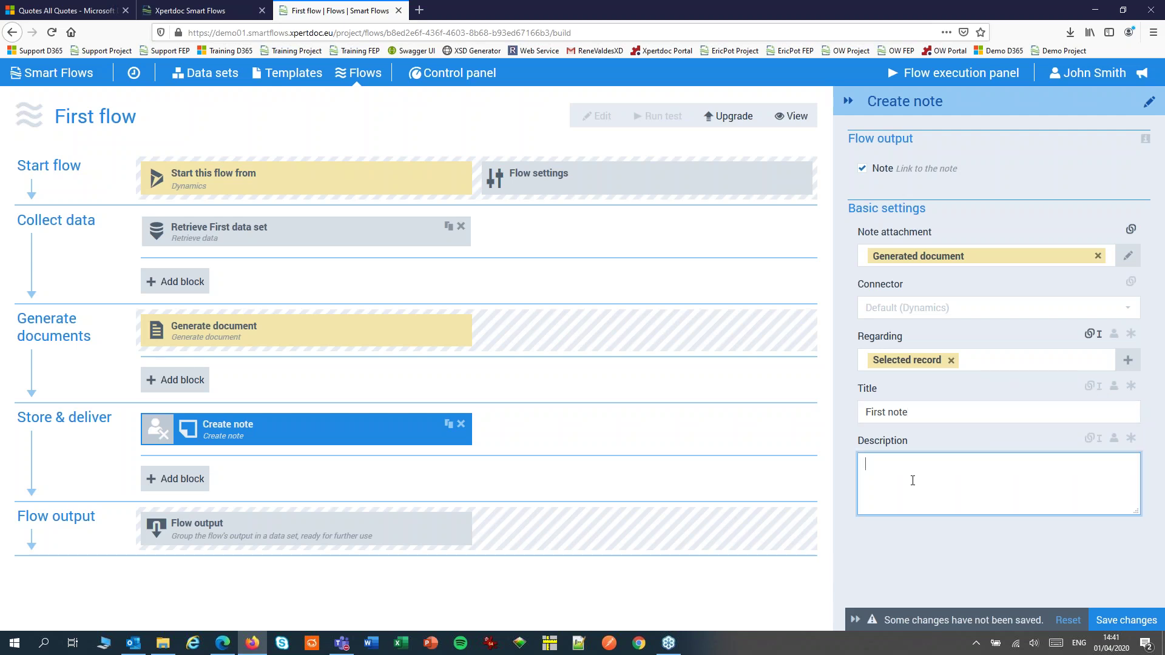
{"action": "type", "text": "See attached."}
{"action": "left_click", "coordinate": [253, 541]}
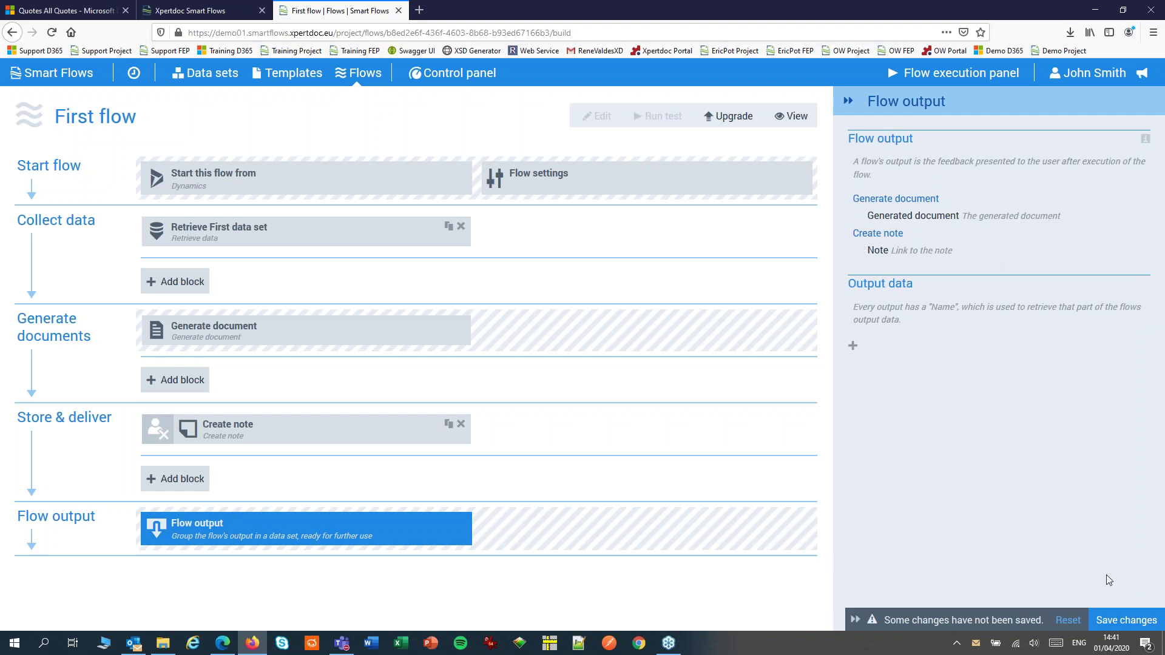
Step: Save First flow's changes and return to the project console
{"action": "left_click", "coordinate": [1136, 622]}
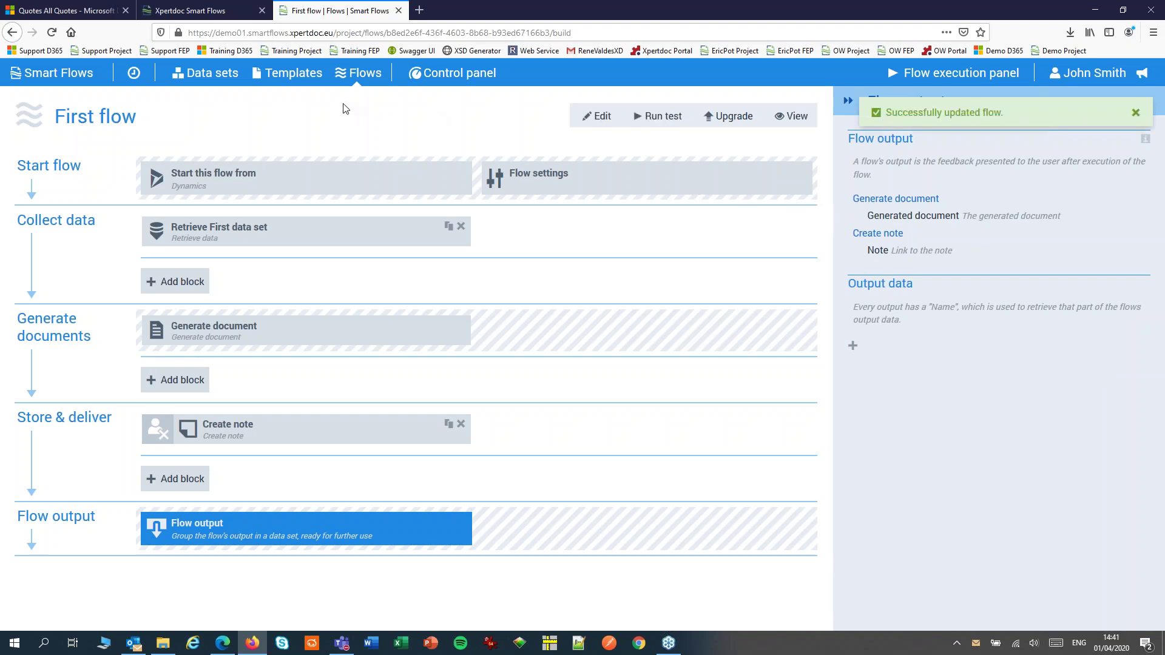
{"action": "left_click", "coordinate": [34, 73]}
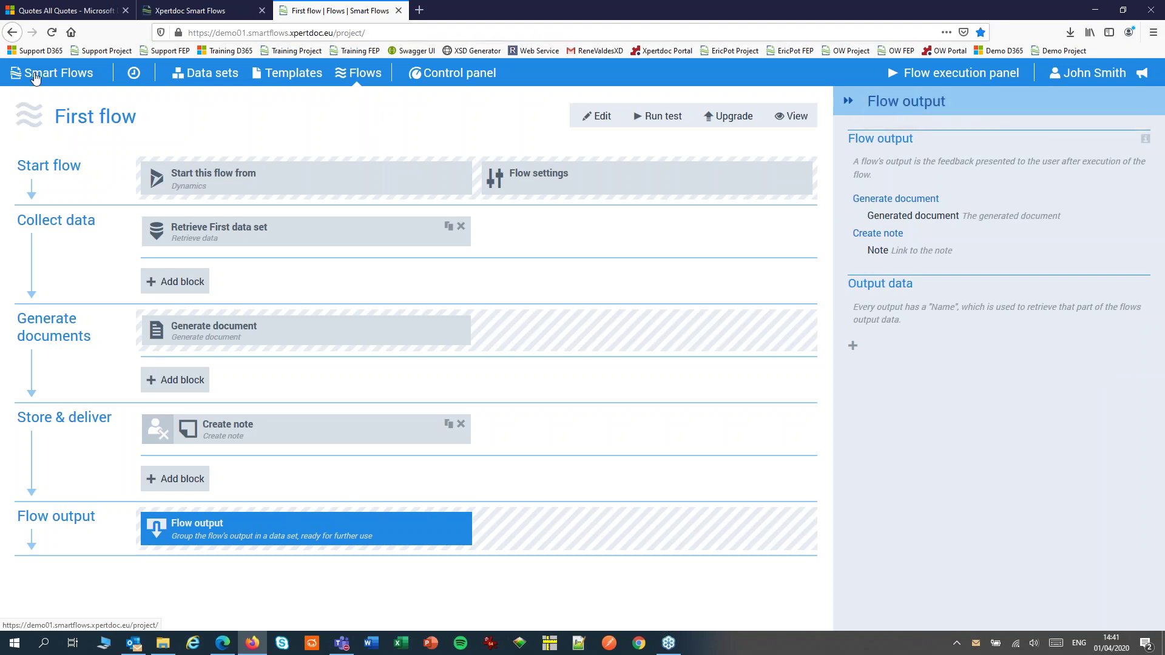